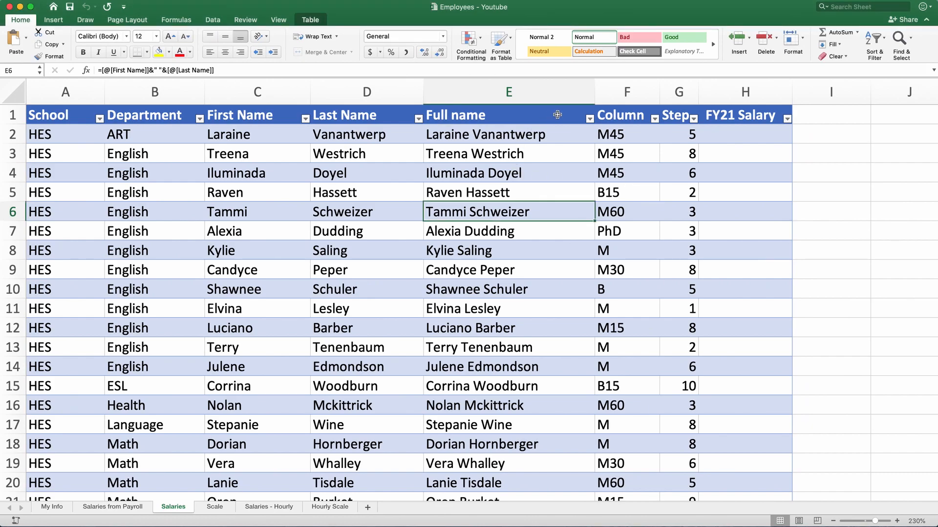
Step: Widen the FY21 Salary column on the Salaries sheet, and view the pay scales on the Scale sheet
click(768, 138)
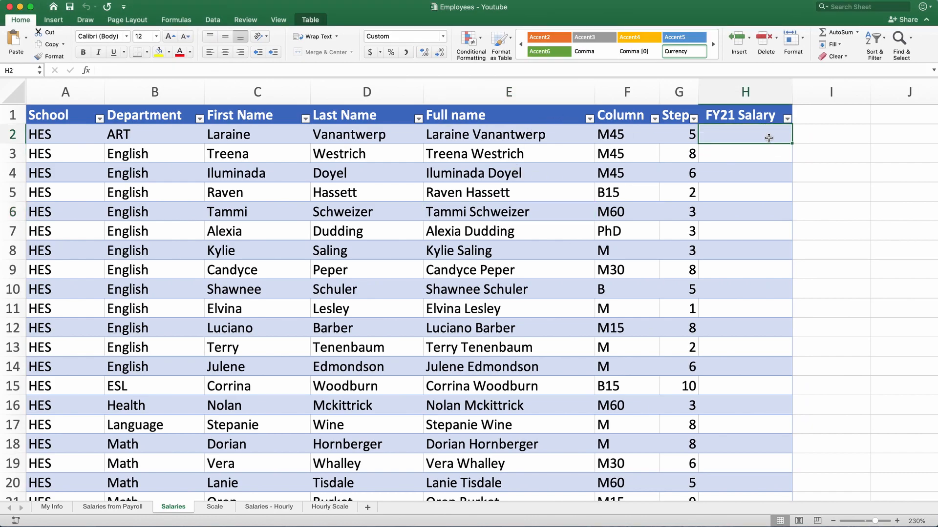
drag(791, 94, 863, 97)
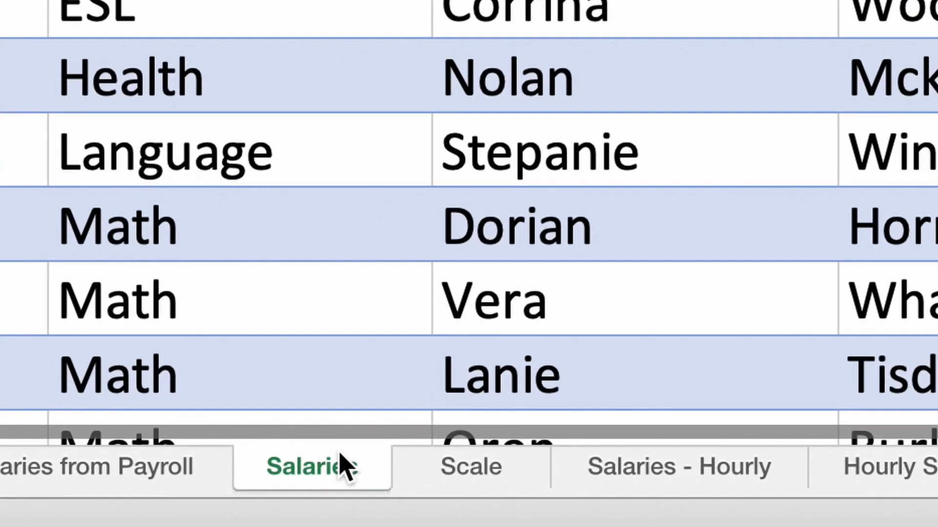
click(472, 477)
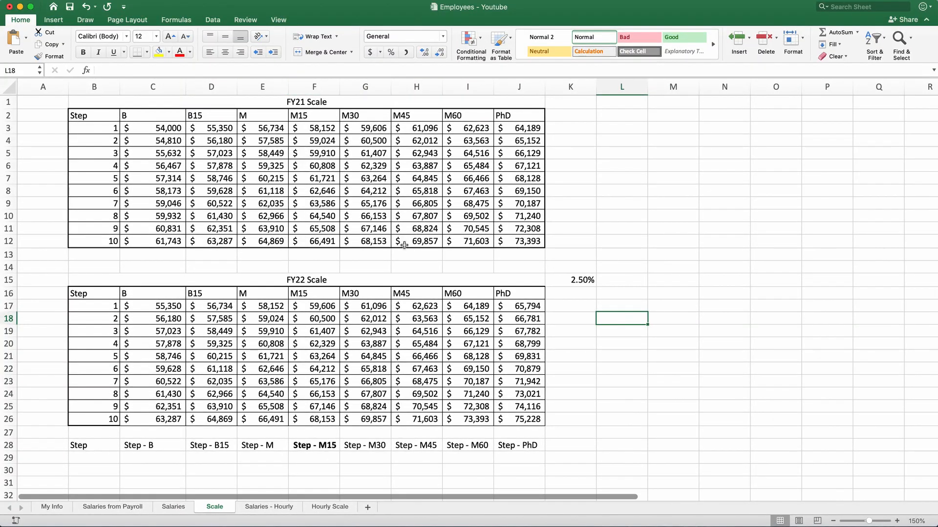
click(173, 507)
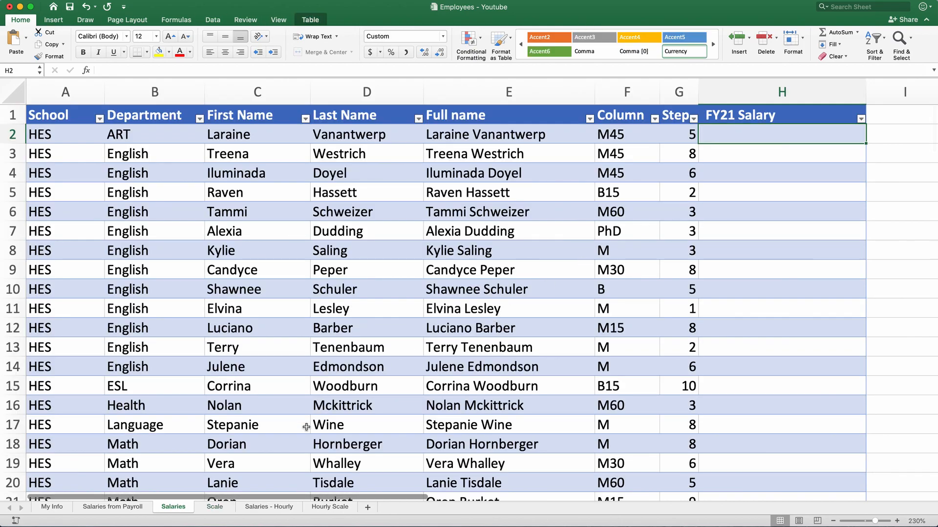
Step: Name the range C2:J12 on the Scale sheet FY21Scale, and go to the existing named range FY22Scale
click(216, 508)
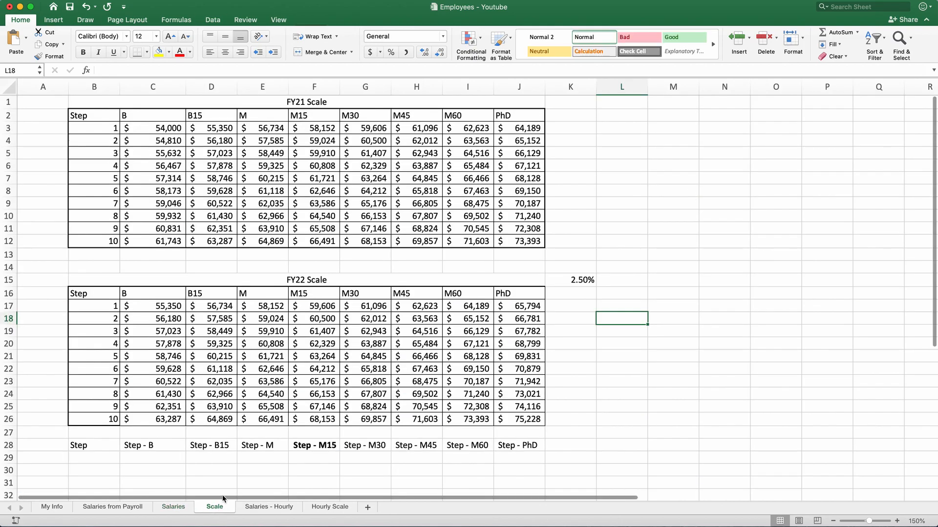
click(152, 115)
drag(152, 116, 507, 242)
click(19, 70)
text(FY21Scale)
key(Return)
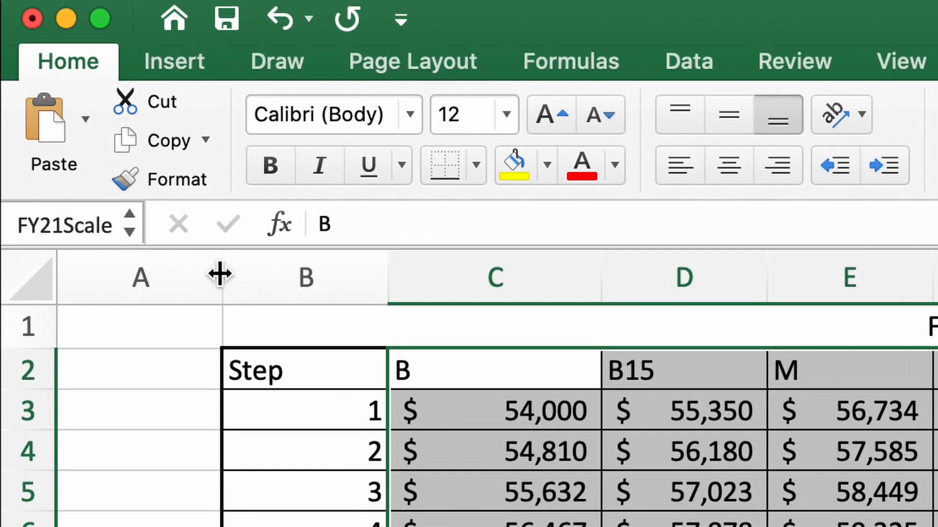
click(133, 236)
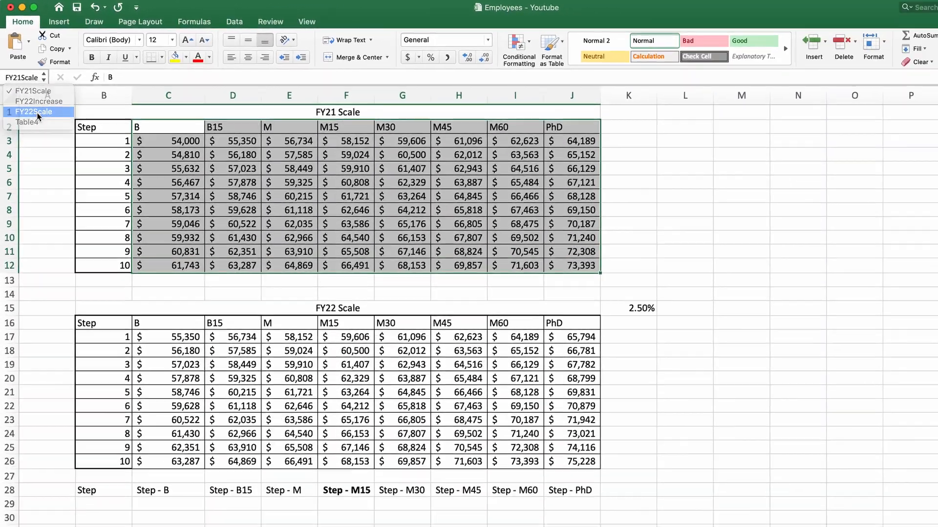
click(62, 189)
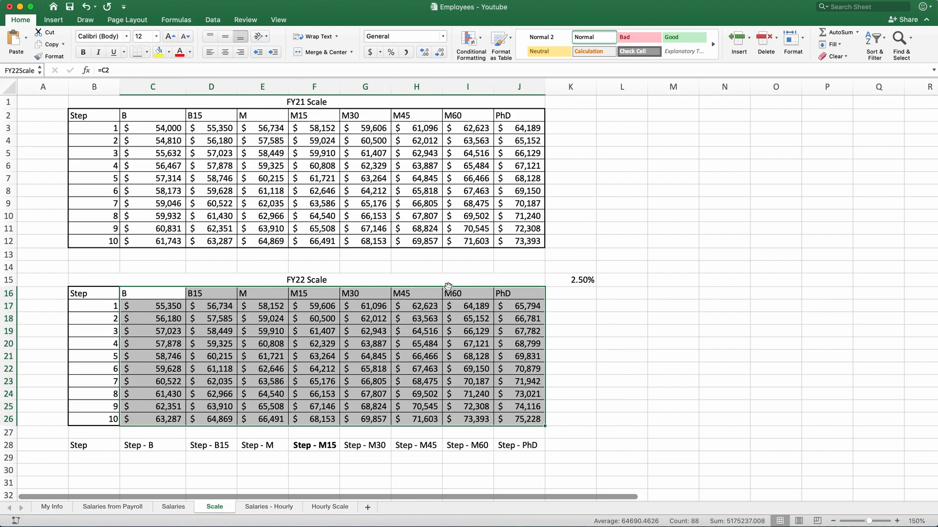
click(174, 507)
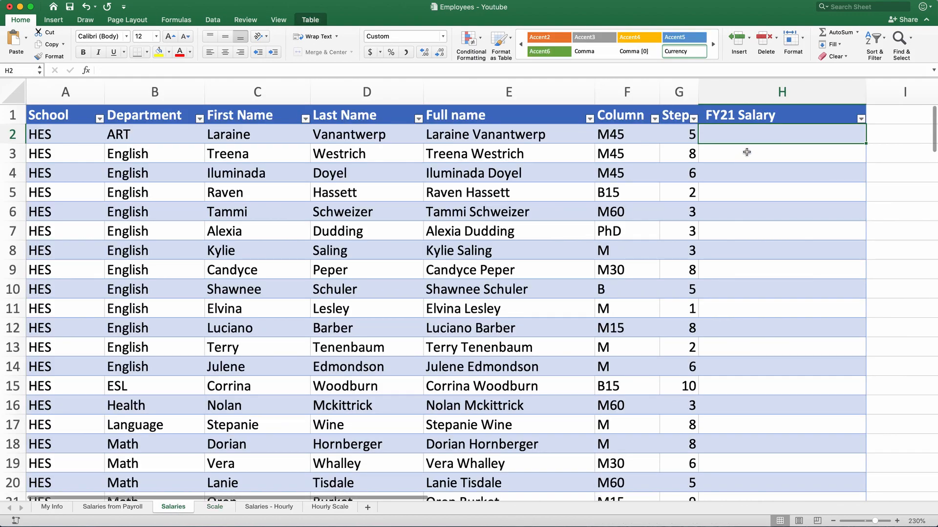
scroll(747, 136, right, 5)
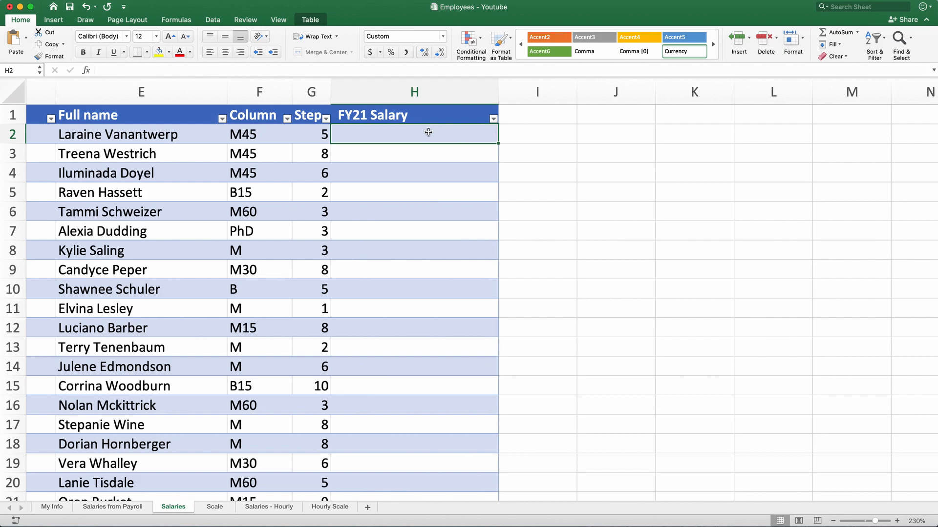
text(=)
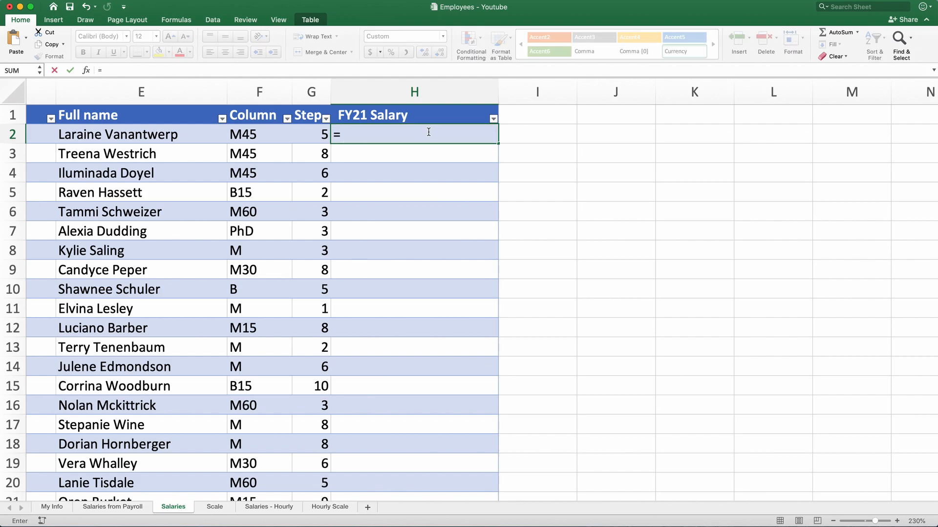
text(hlok)
key(BackSpace)
key(Tab)
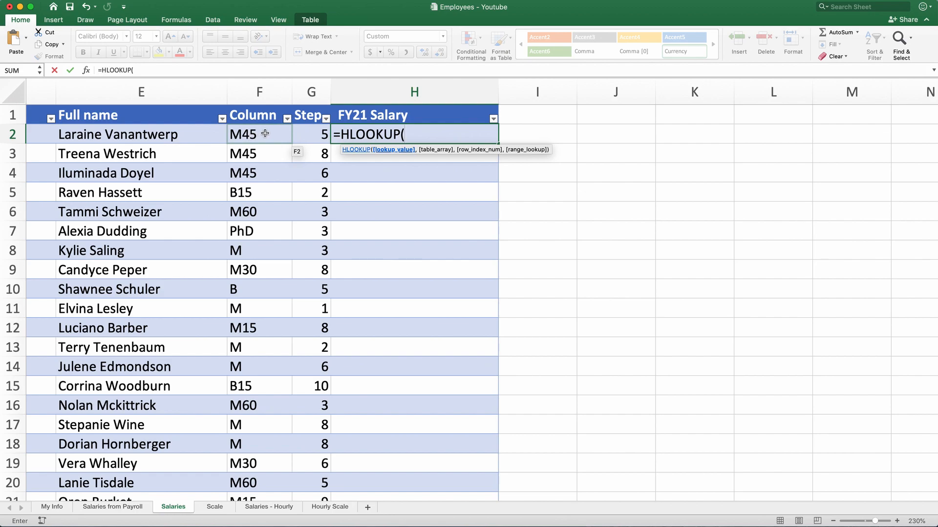
key(Escape)
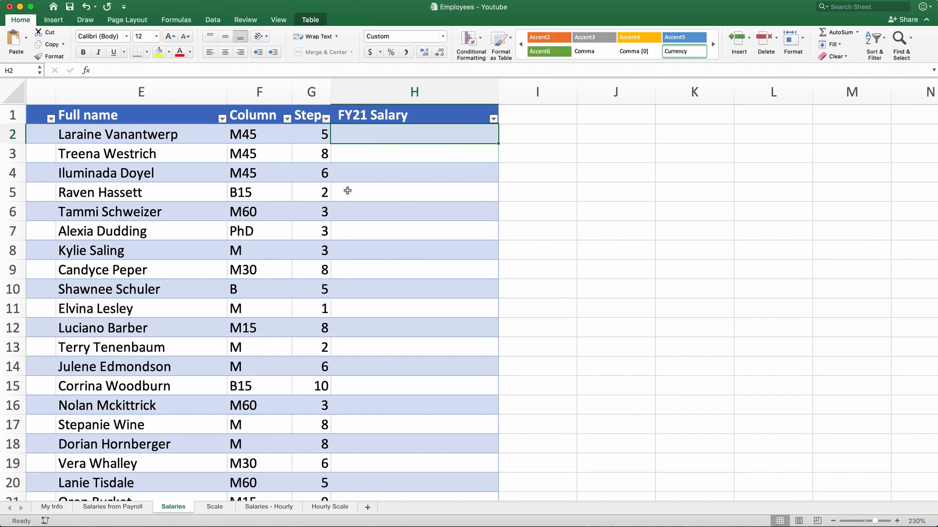
Step: Examine the column headings, step numbers and salary amounts of the FY21 Scale table on the Scale sheet
click(218, 508)
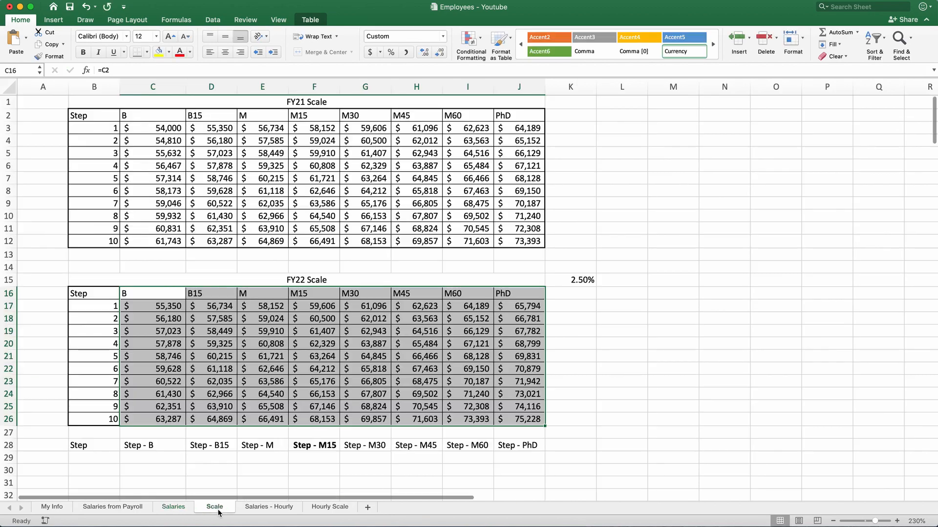
click(324, 267)
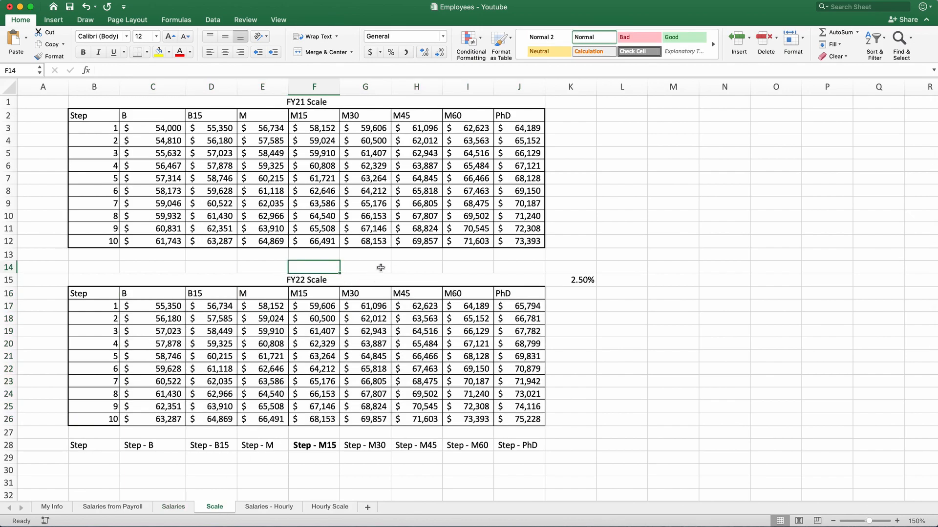
scroll(291, 226, up, 5)
scroll(292, 226, left, 3)
scroll(292, 227, up, 2)
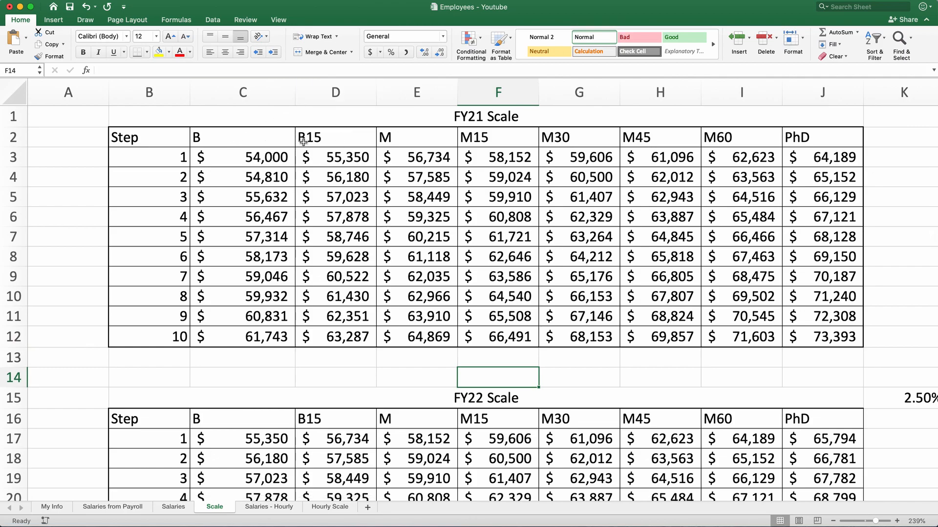
click(224, 137)
click(339, 139)
click(411, 139)
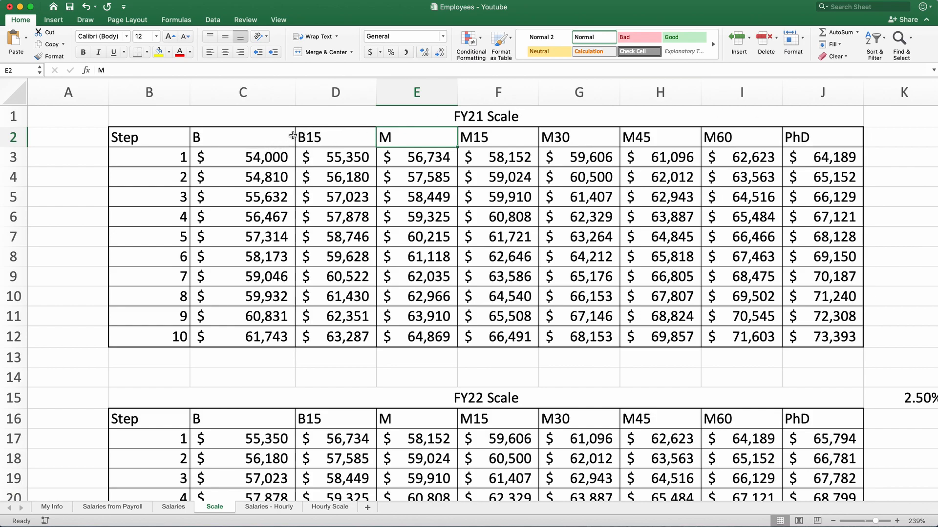
click(343, 137)
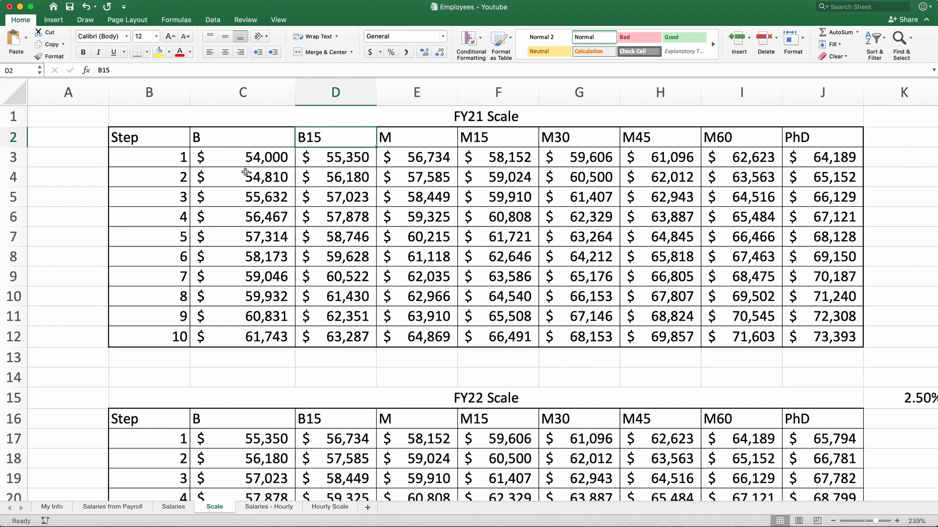
click(171, 282)
click(342, 276)
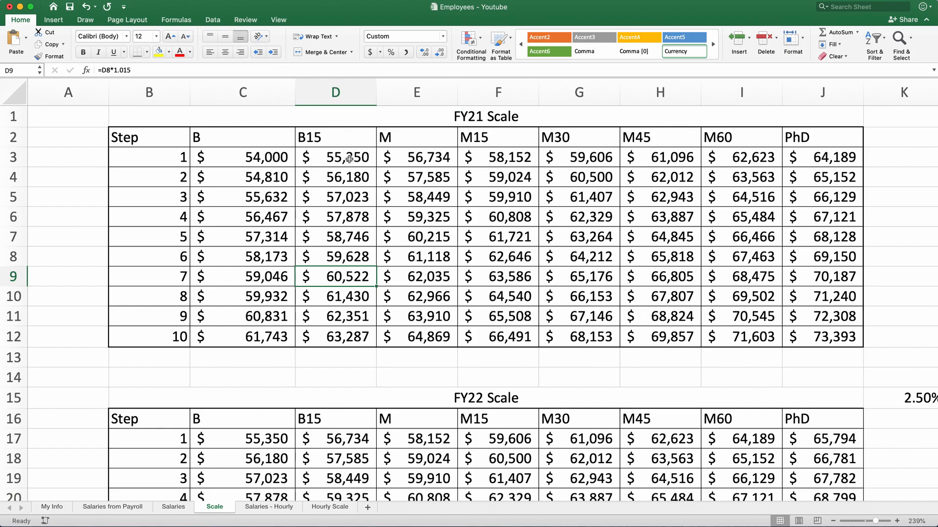
click(325, 179)
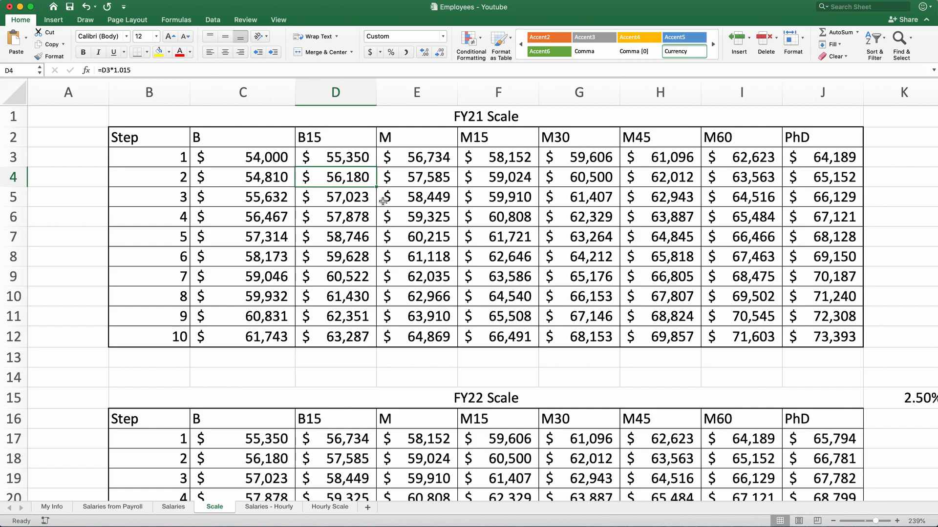
Step: Review the Column and Step entries of the employees on the Salaries sheet down to the last table row
click(173, 507)
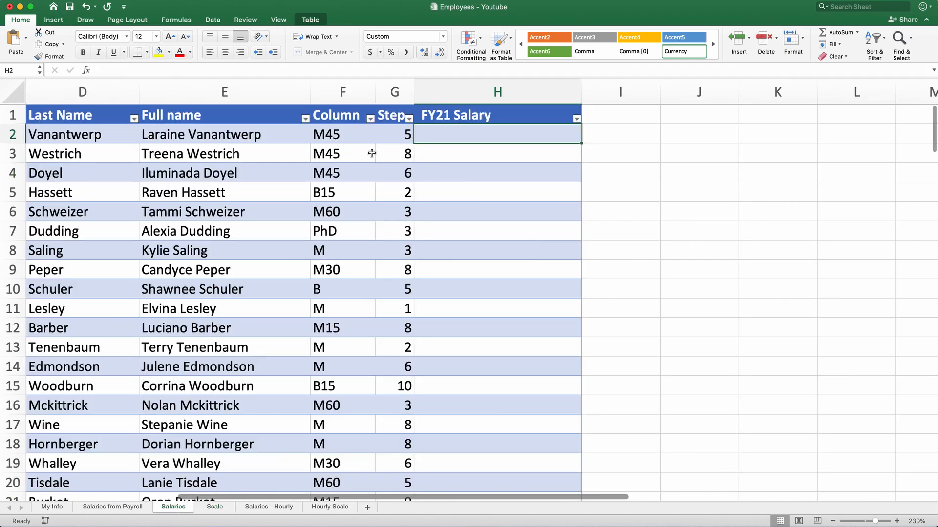
scroll(373, 302, down, 20)
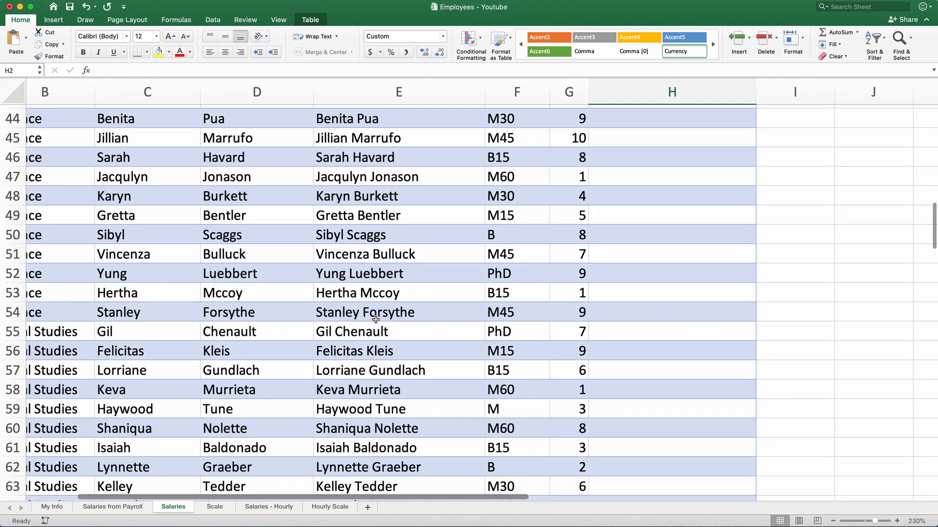
scroll(375, 319, down, 20)
scroll(375, 319, up, 18)
scroll(375, 319, down, 5)
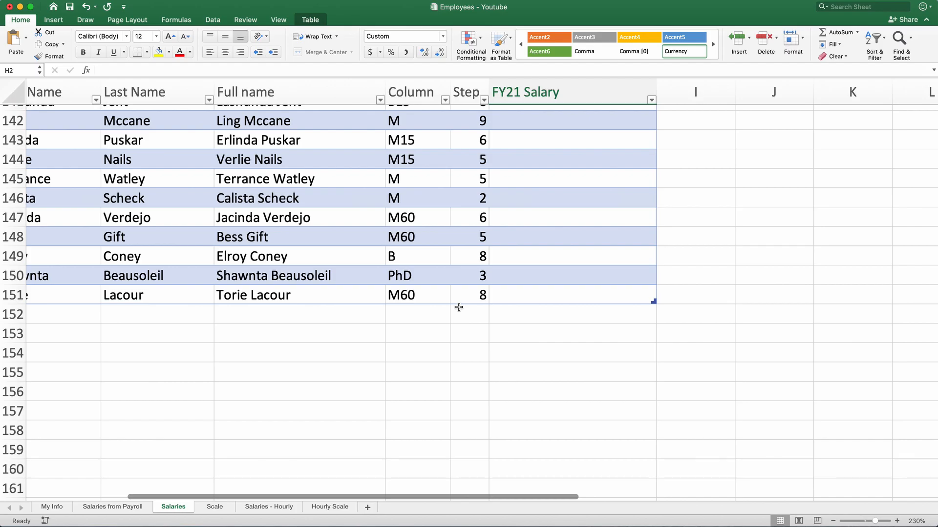
scroll(459, 307, up, 20)
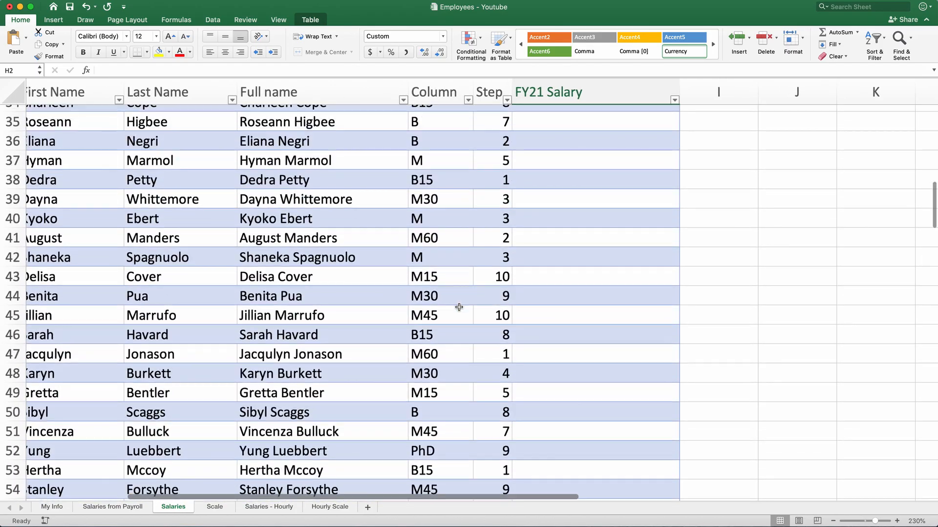
scroll(459, 307, up, 5)
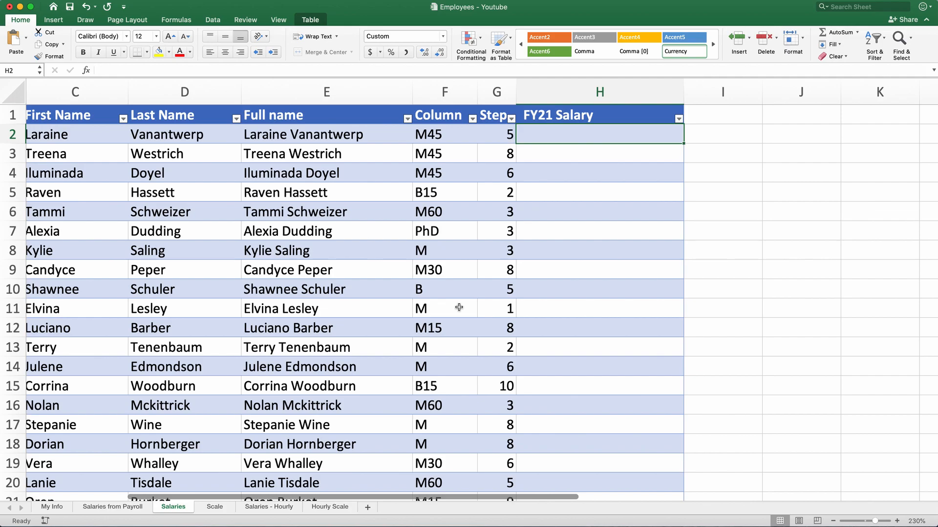
text(=)
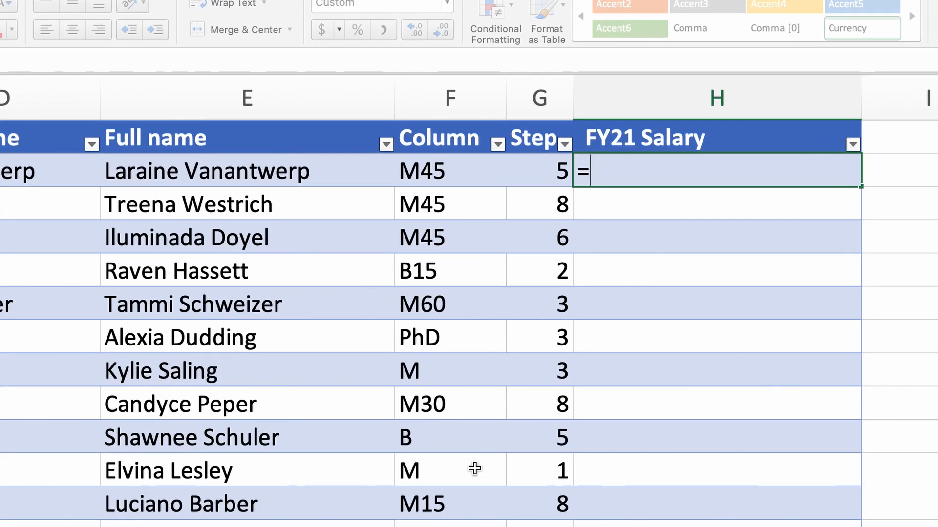
text(hlo)
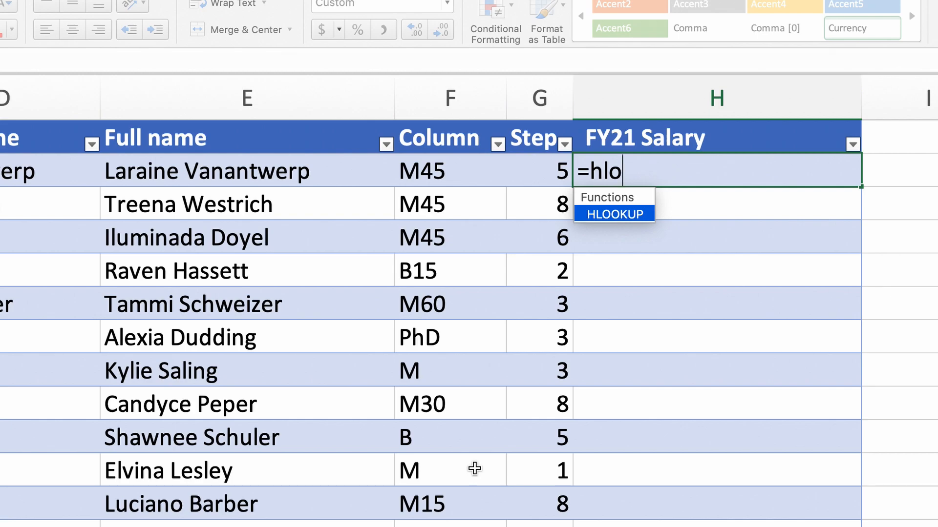
key(Tab)
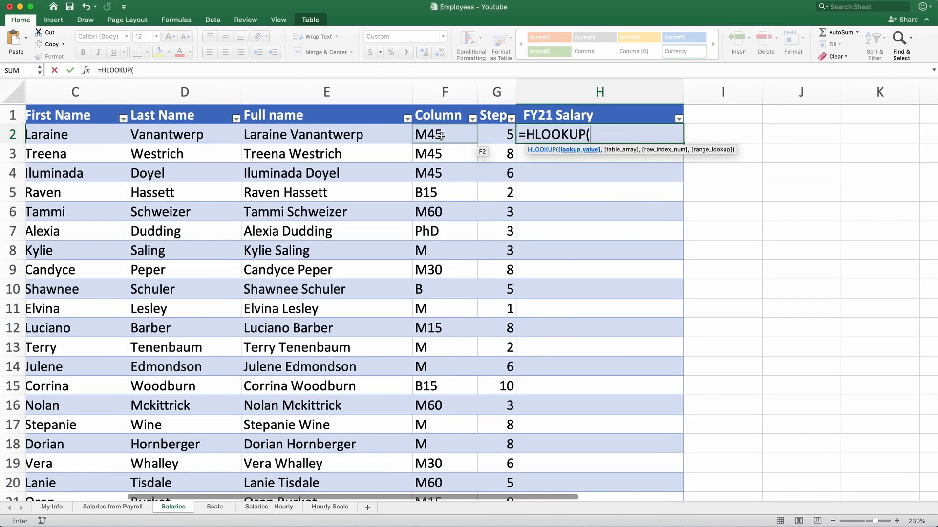
click(441, 136)
text(,)
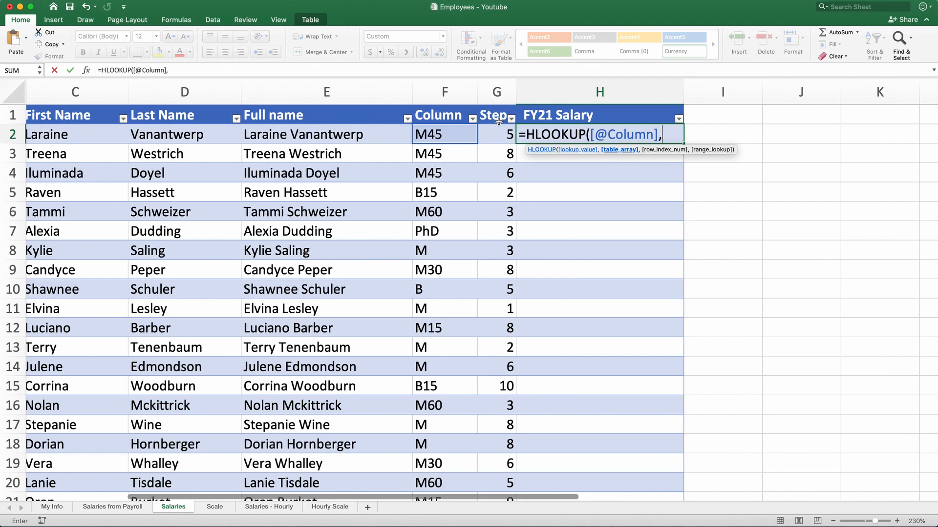
drag(663, 135, 591, 135)
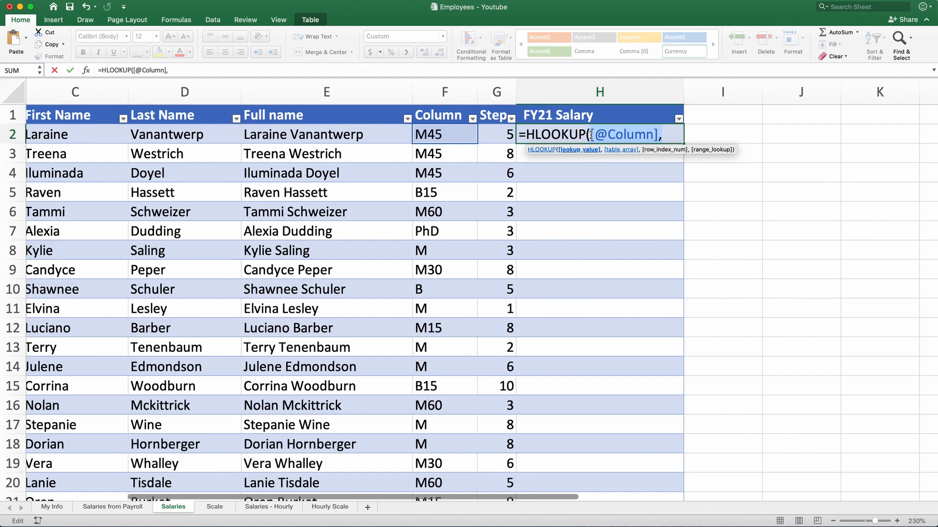
key(BackSpace)
click(490, 114)
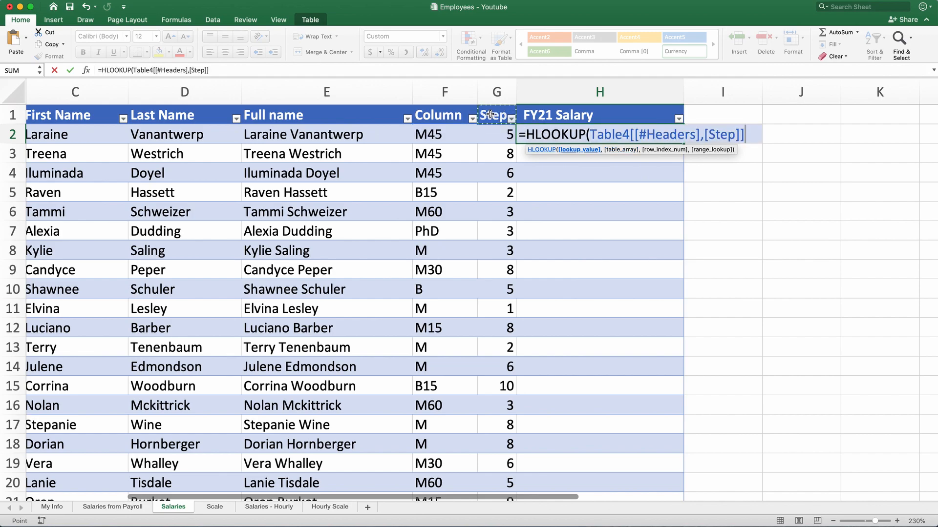
click(497, 134)
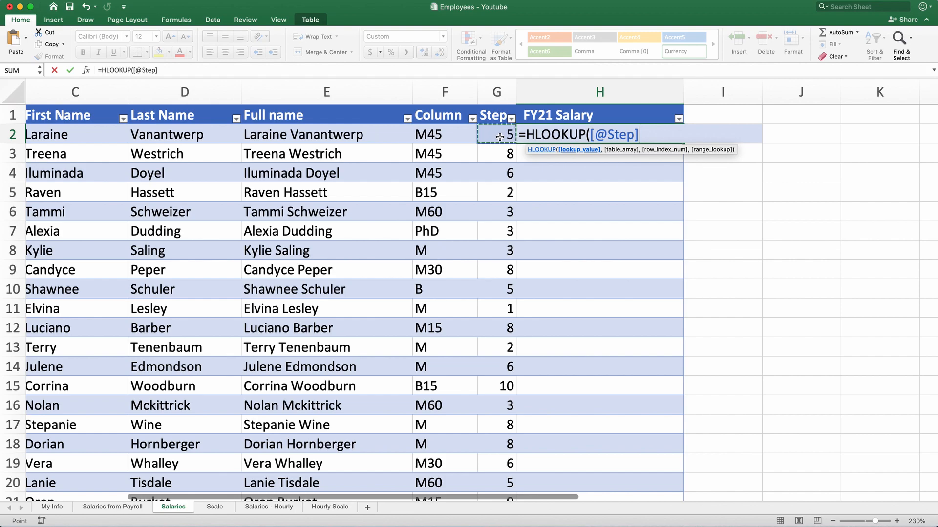
click(319, 138)
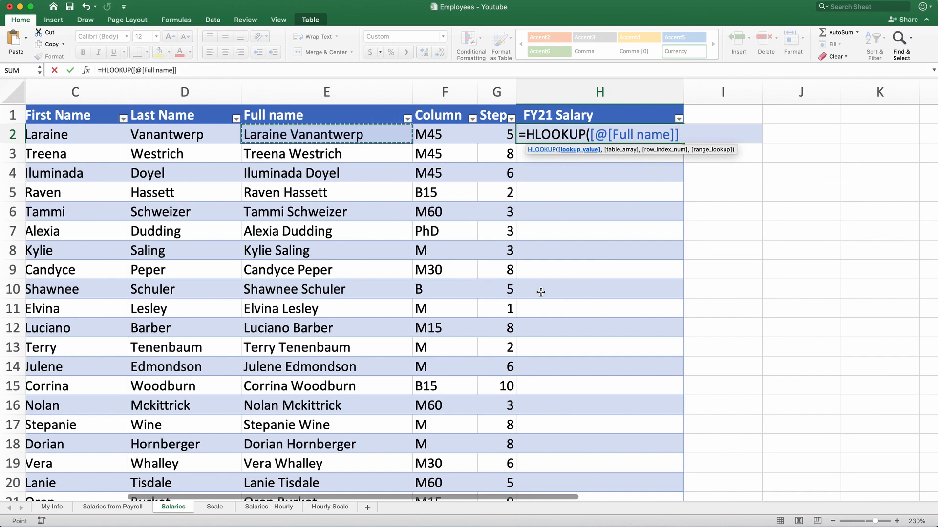
click(448, 134)
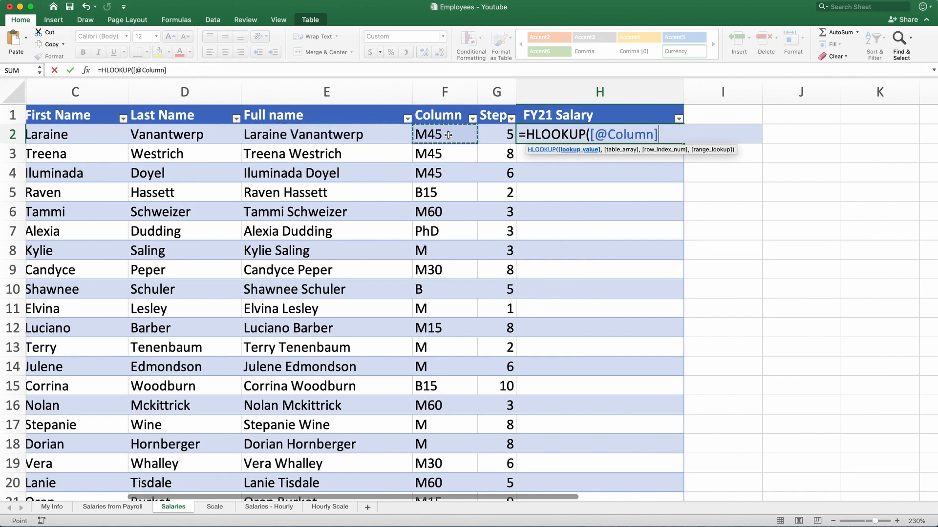
text(,)
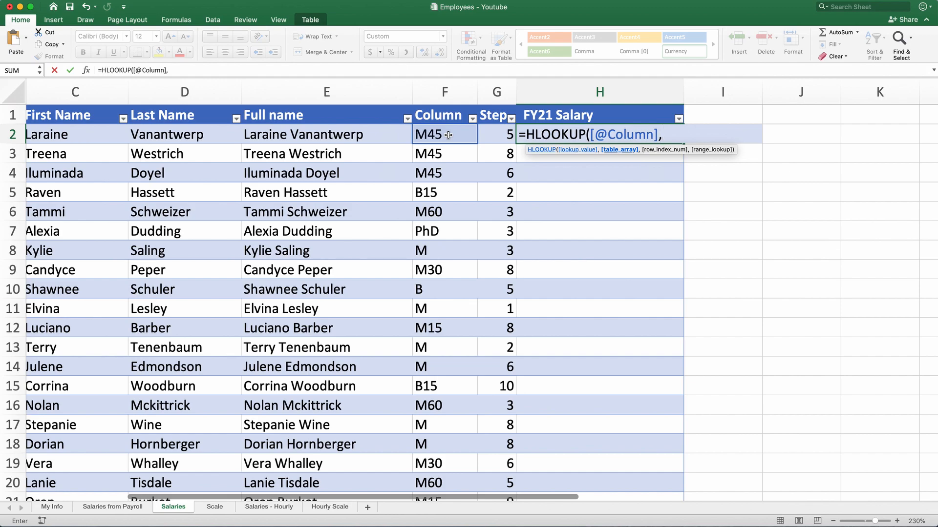
Step: Enter the named range FY21Scale as the table array of the HLOOKUP formula in H2
text(F)
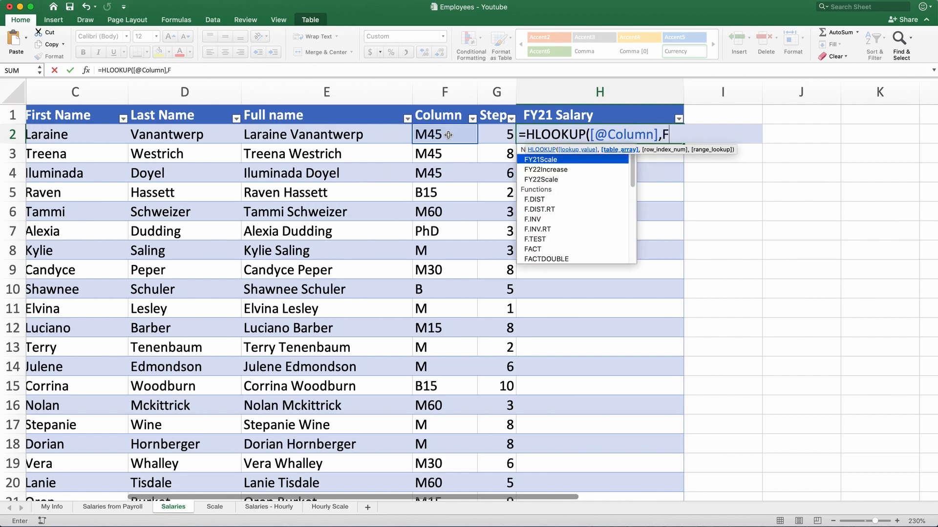
text(Y)
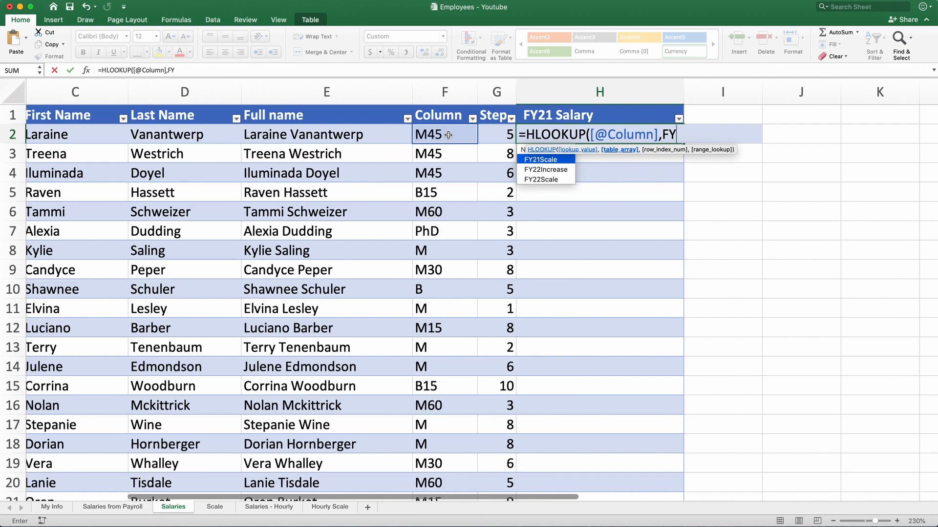
text(21)
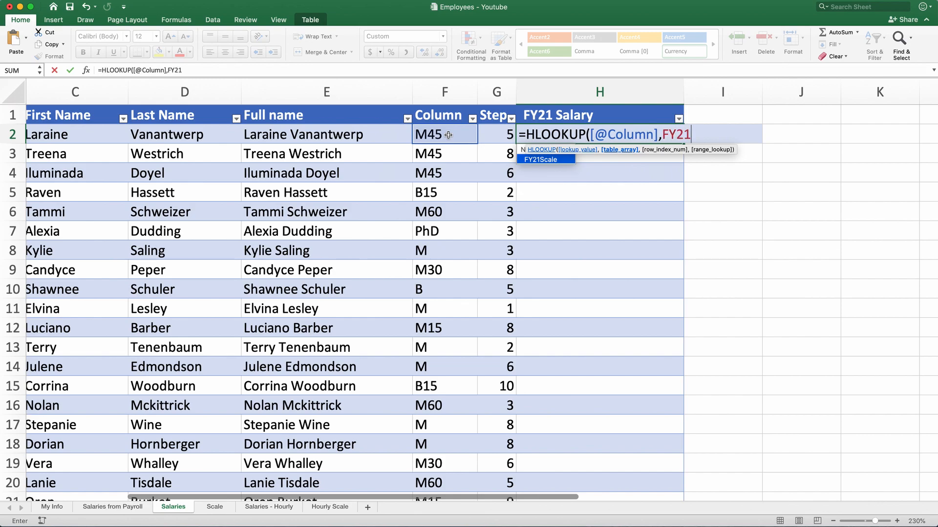
text(Scale)
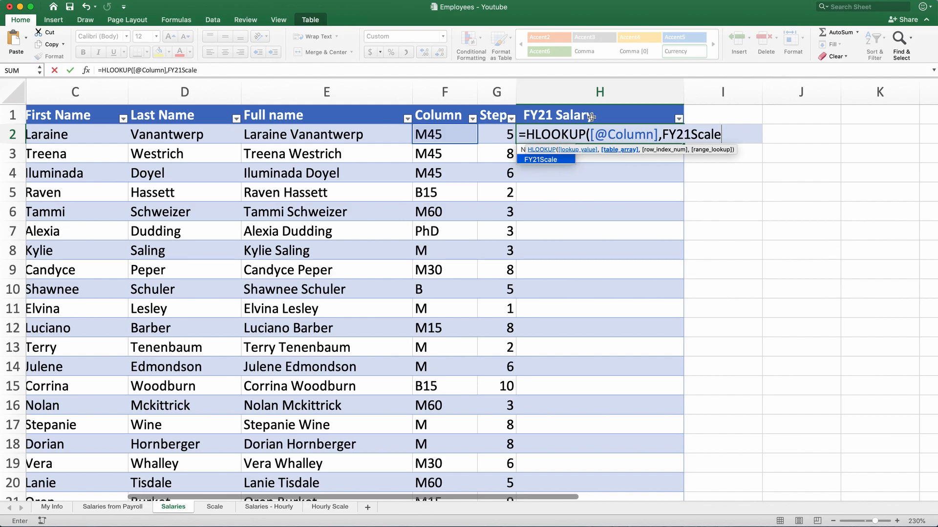
text(,)
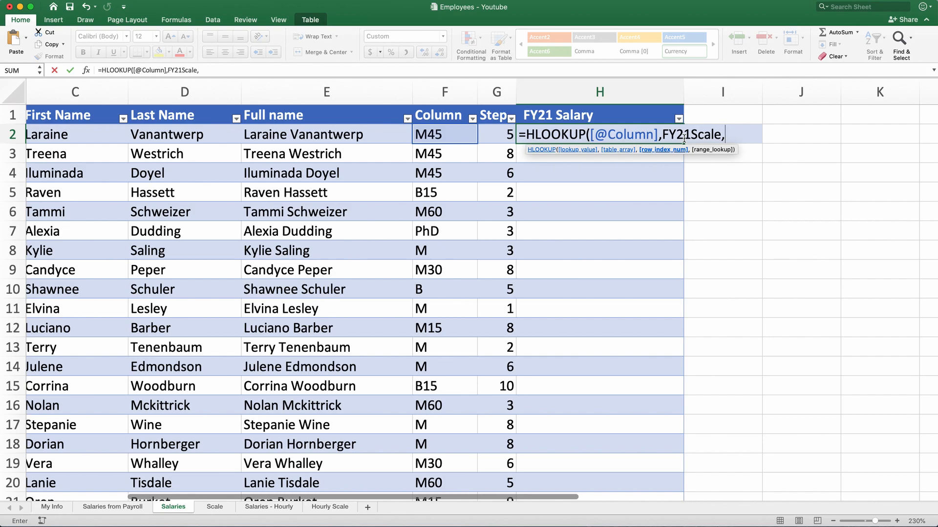
click(496, 134)
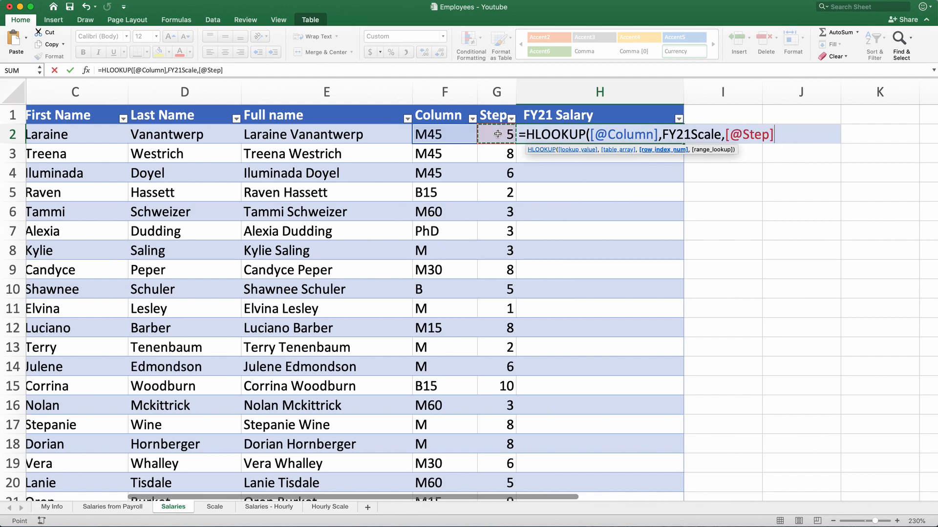
text(+1)
text(,)
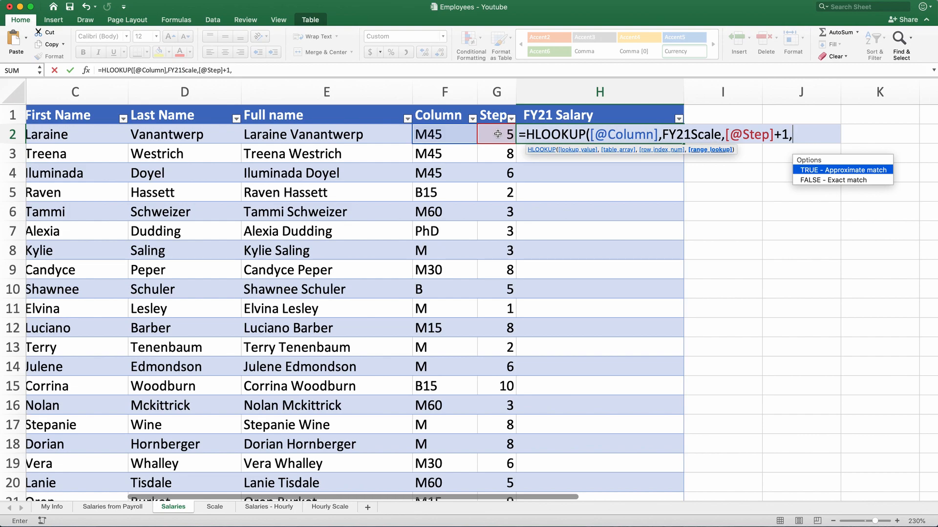
text(False))
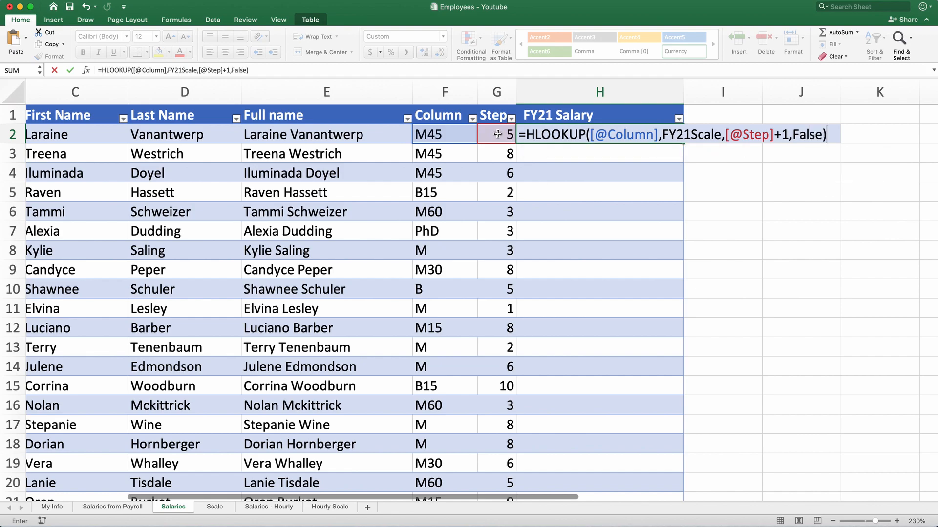
key(Return)
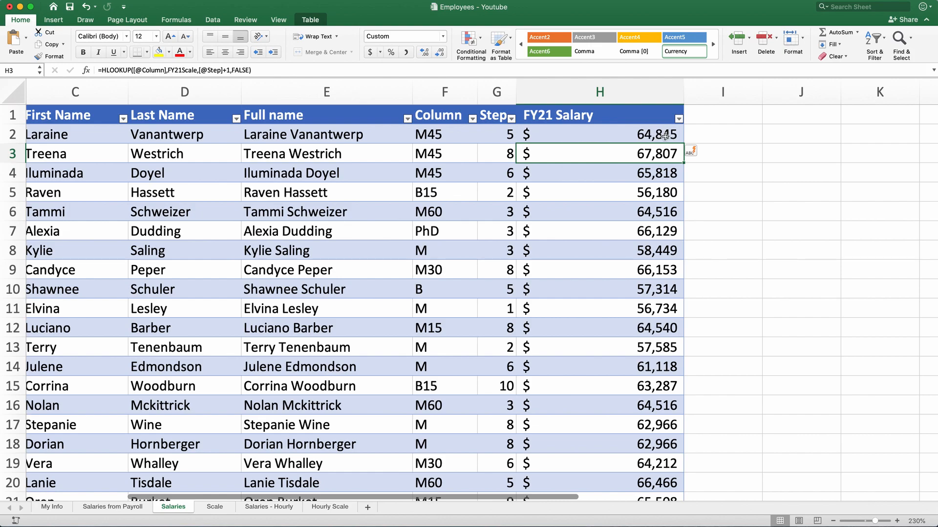
Step: Check the M45 salary at step 5 in the FY21 Scale table on the Scale sheet
click(215, 507)
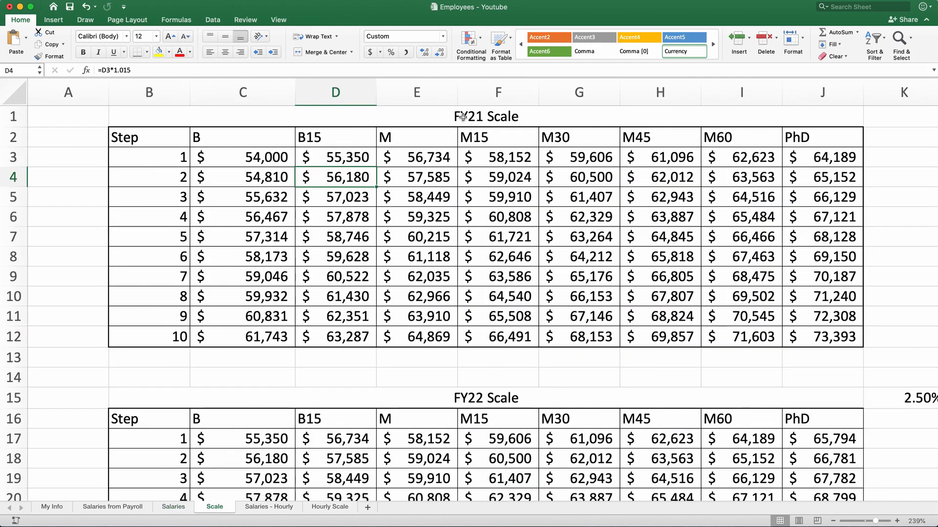
click(661, 139)
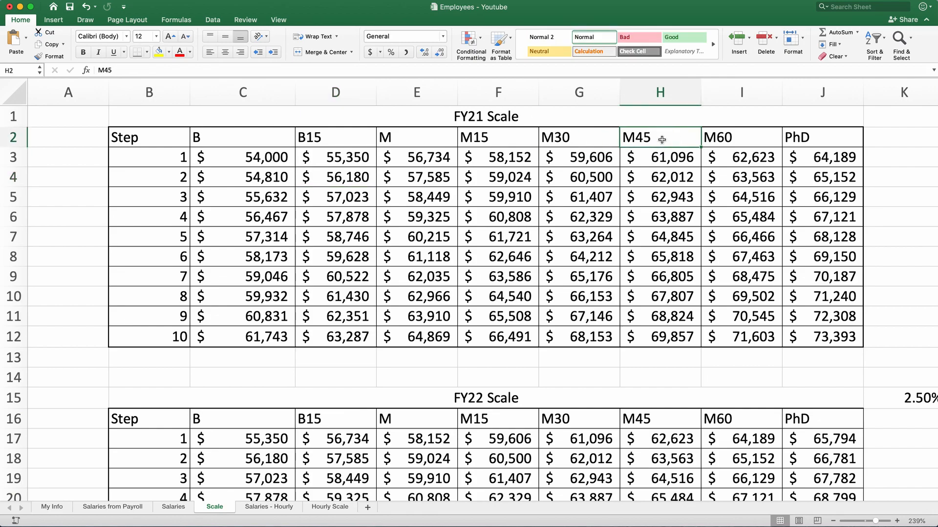
click(681, 241)
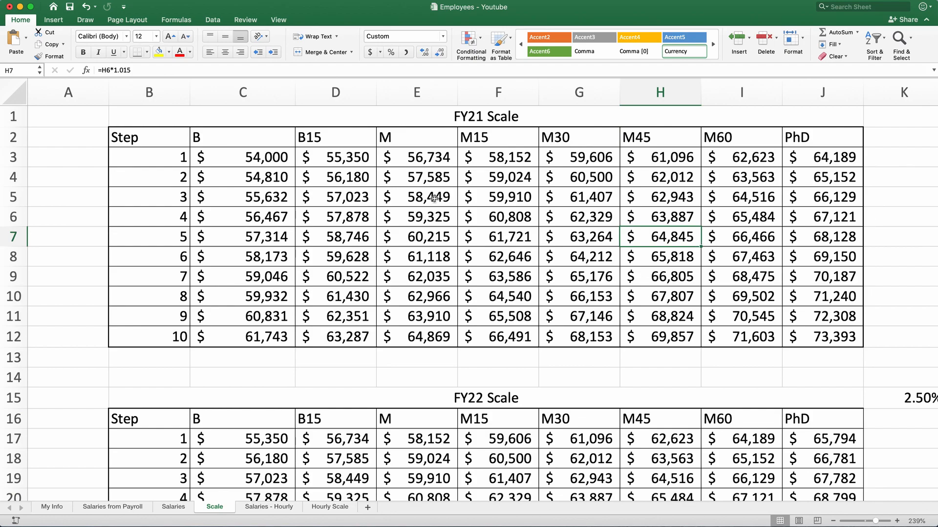
Step: Start an HLOOKUP formula in cell L3 of the Scale sheet with the M45 heading, H2, as the lookup value
scroll(434, 199, down, 5)
click(635, 144)
click(667, 134)
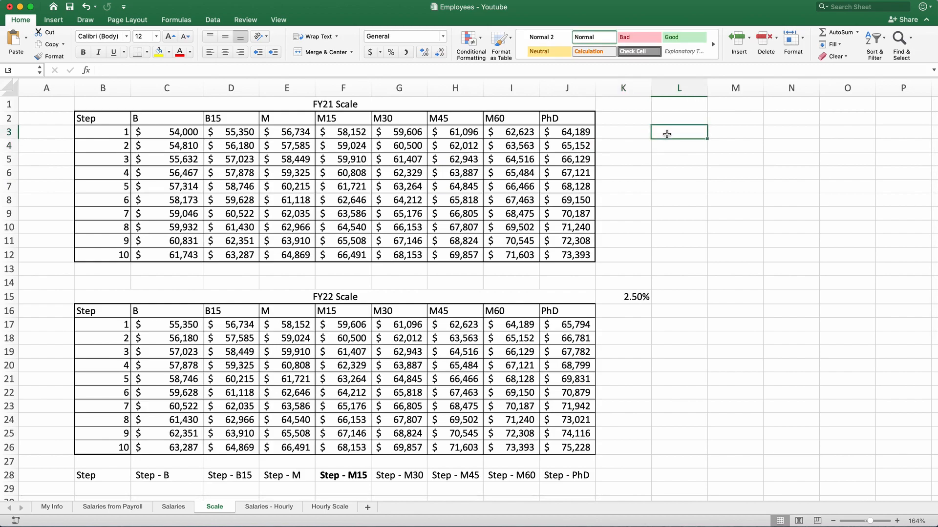
click(676, 124)
click(667, 132)
click(618, 134)
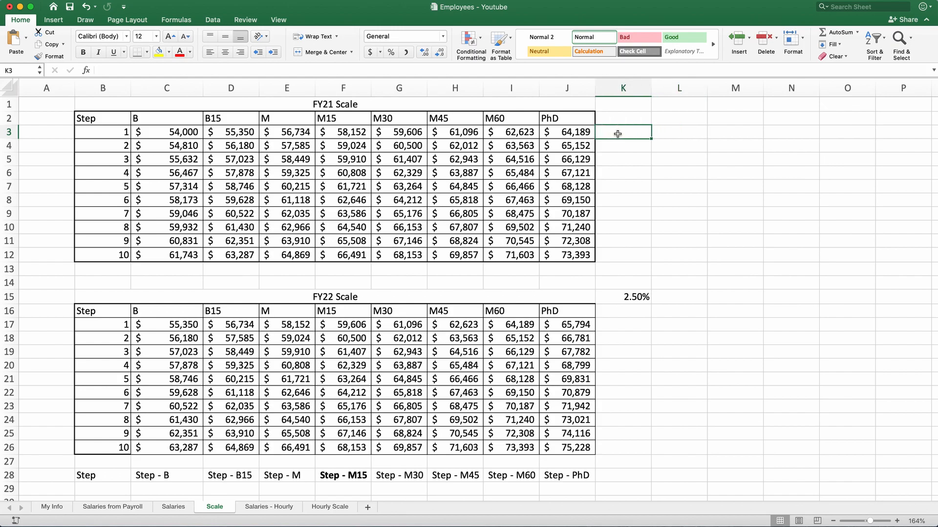
click(662, 132)
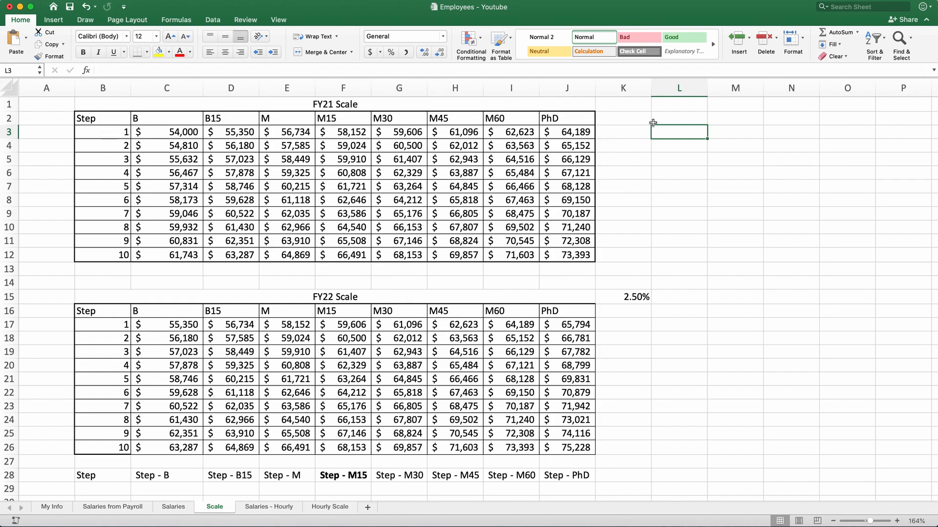
text(=hlo)
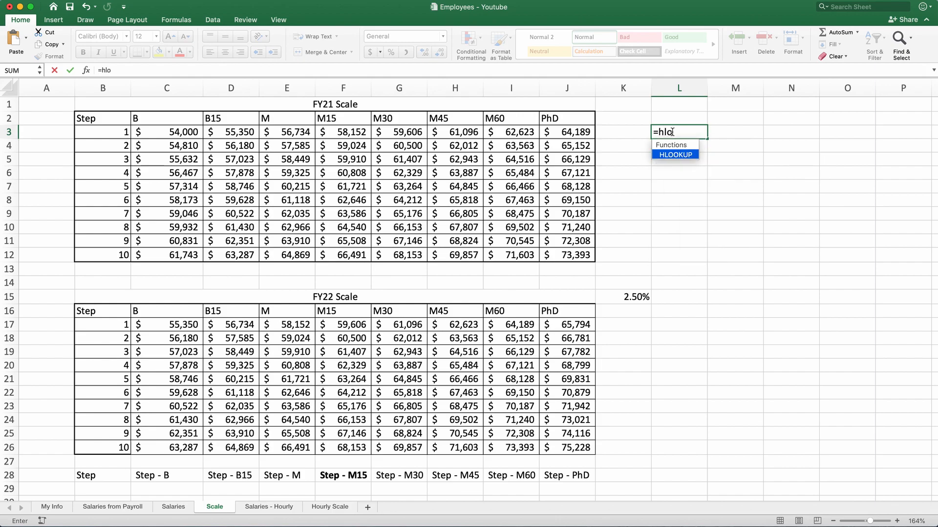
key(Tab)
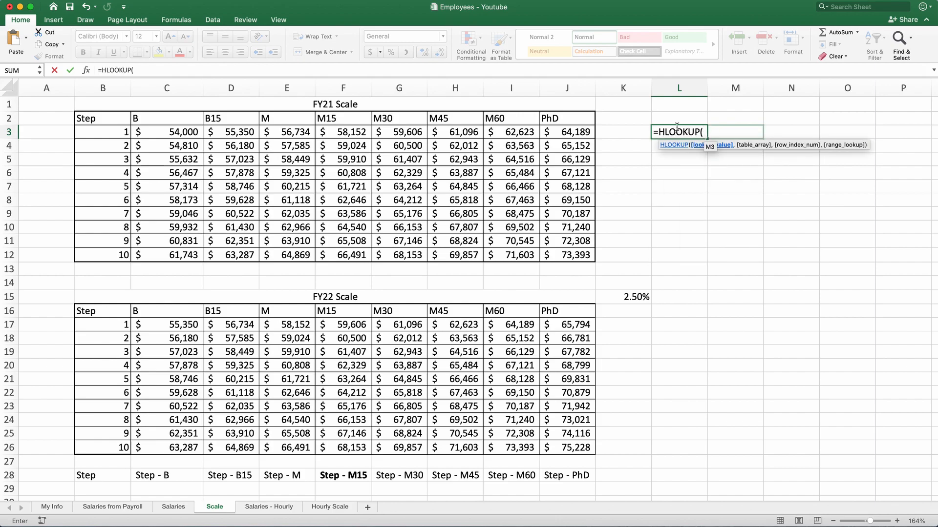
click(445, 118)
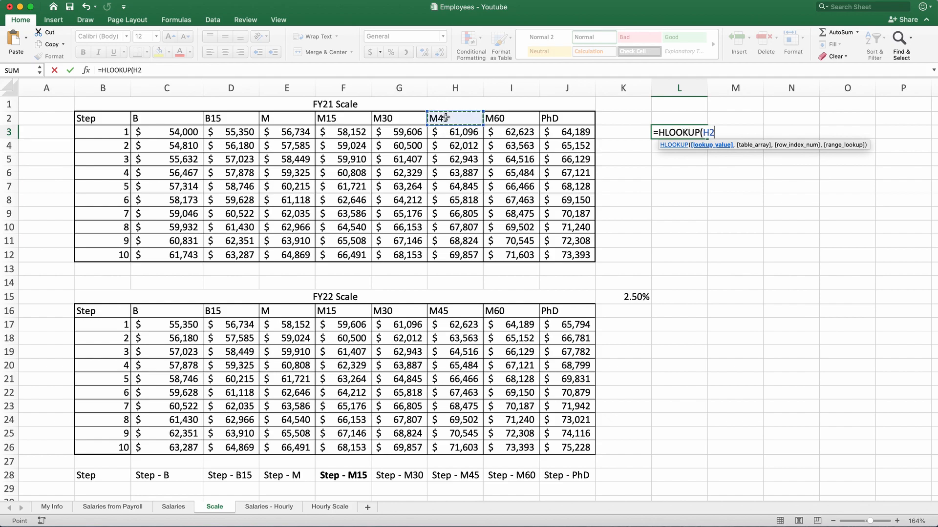
text(,)
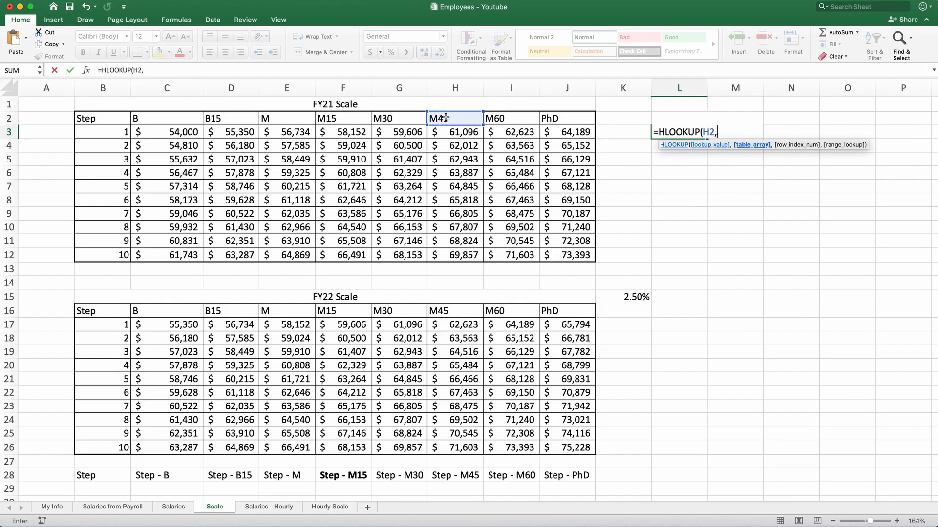
Step: Complete the L3 formula with FY21Scale as the table array, B7 as the row index without +1, and FALSE for an exact match
text(Fy21)
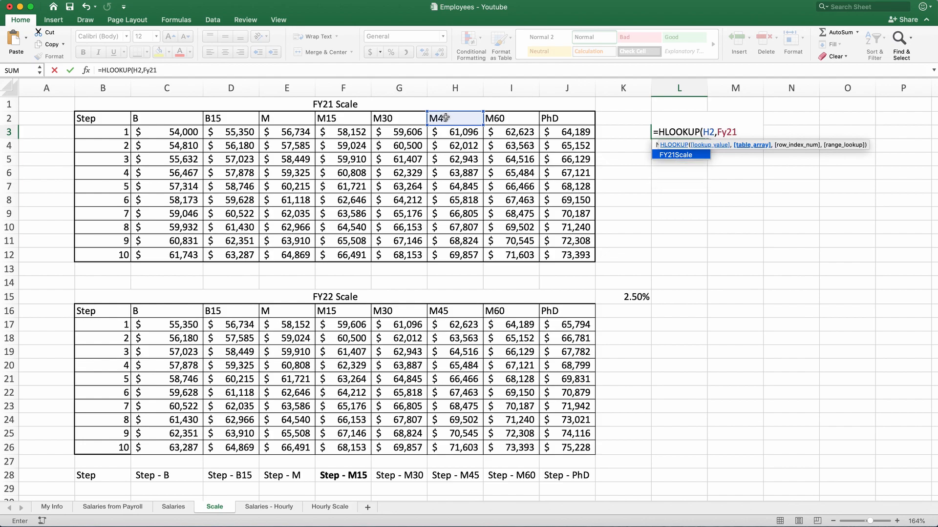
key(Tab)
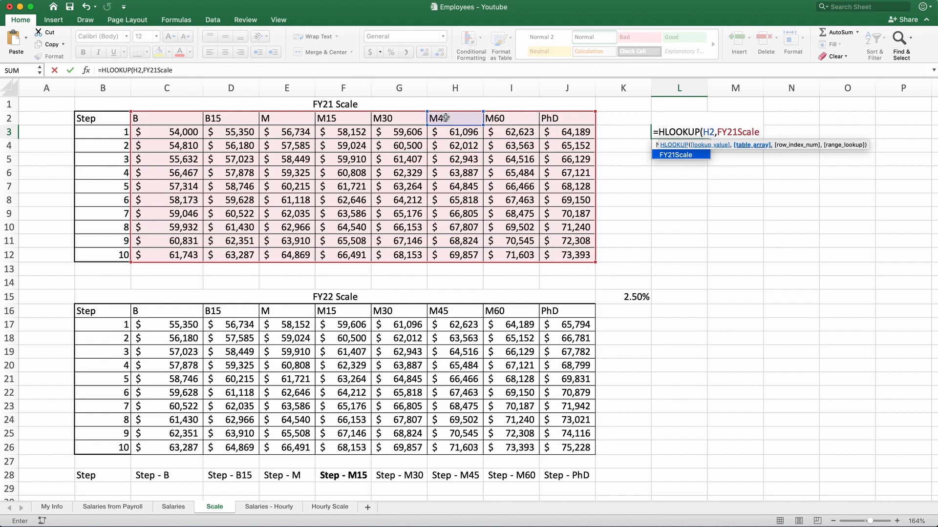
text(,)
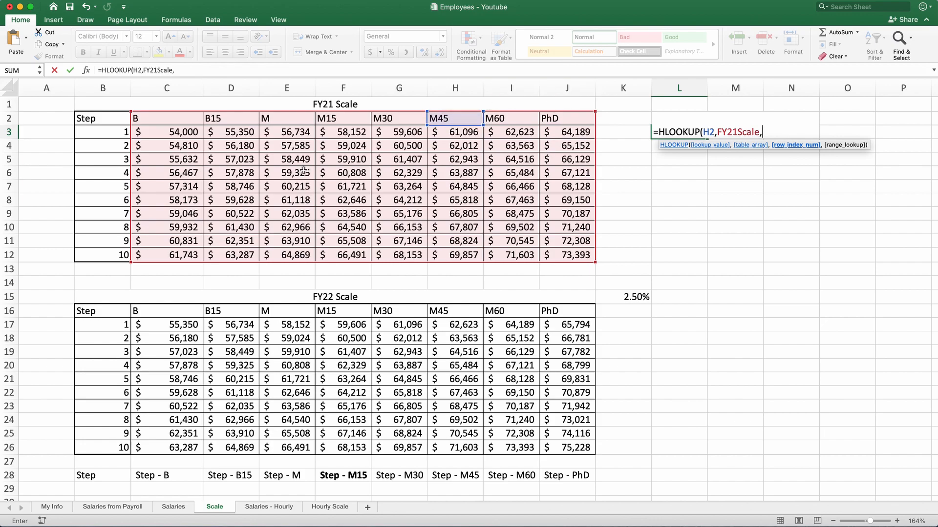
click(112, 187)
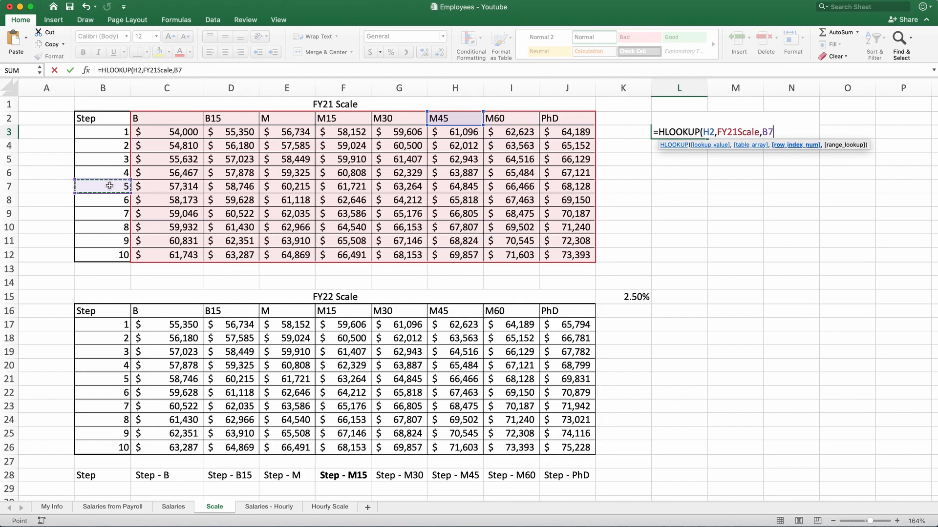
text(,Fa)
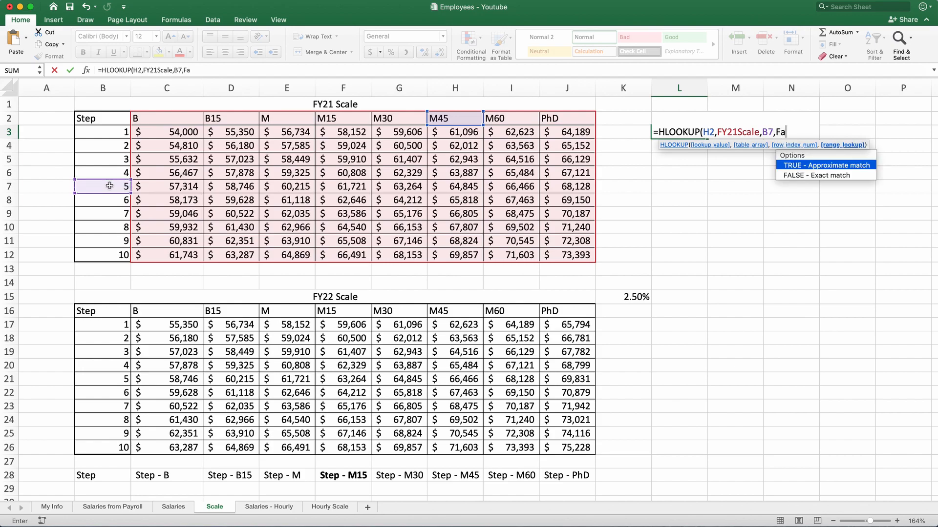
text(lse))
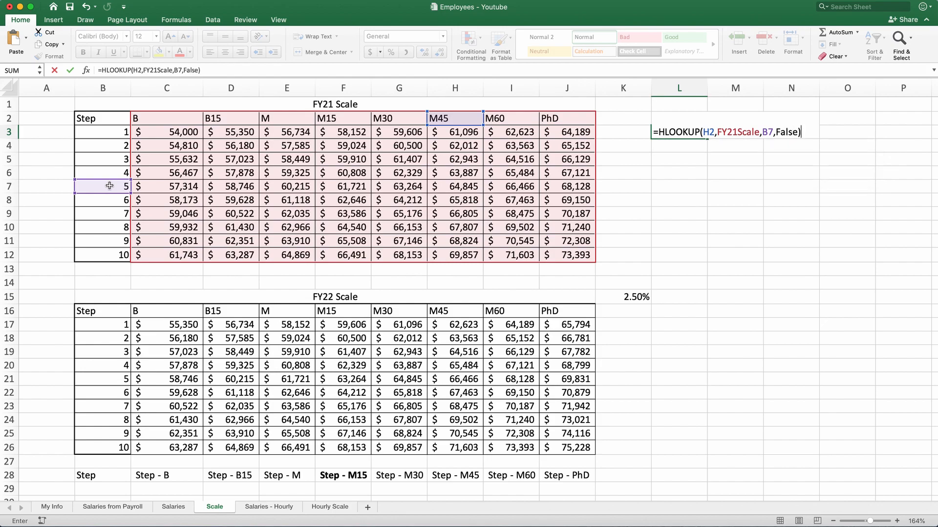
key(Return)
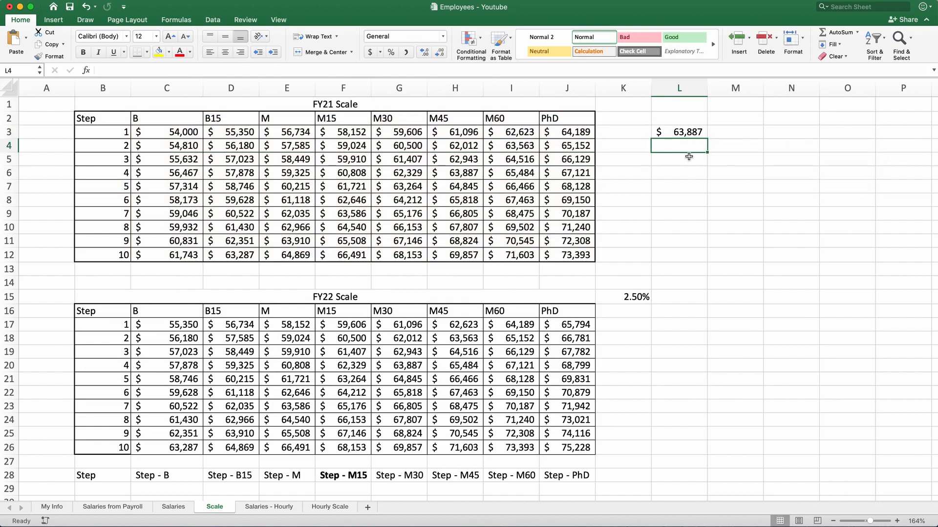
Step: Compare the L3 lookup with the M45 salary in H6, and count the table rows from heading C2 down to C6
click(685, 132)
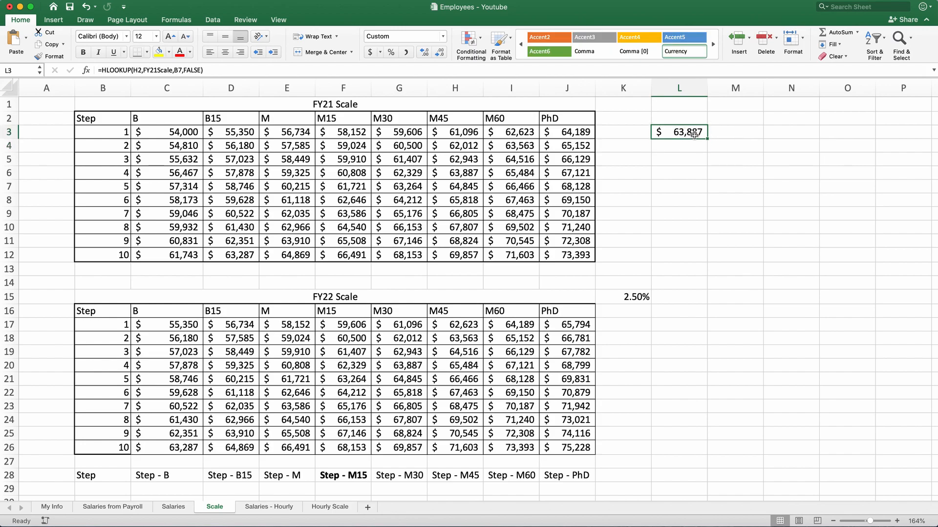
click(468, 174)
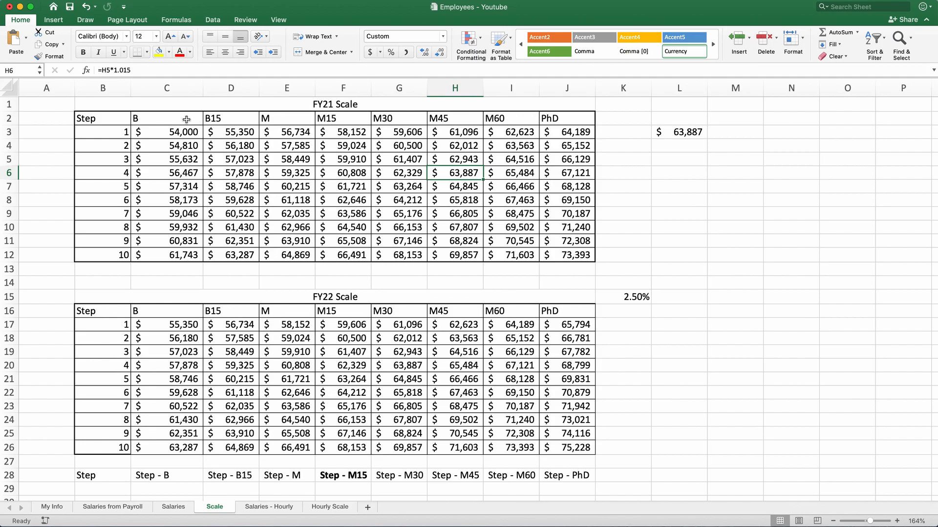
click(160, 120)
click(158, 129)
click(158, 146)
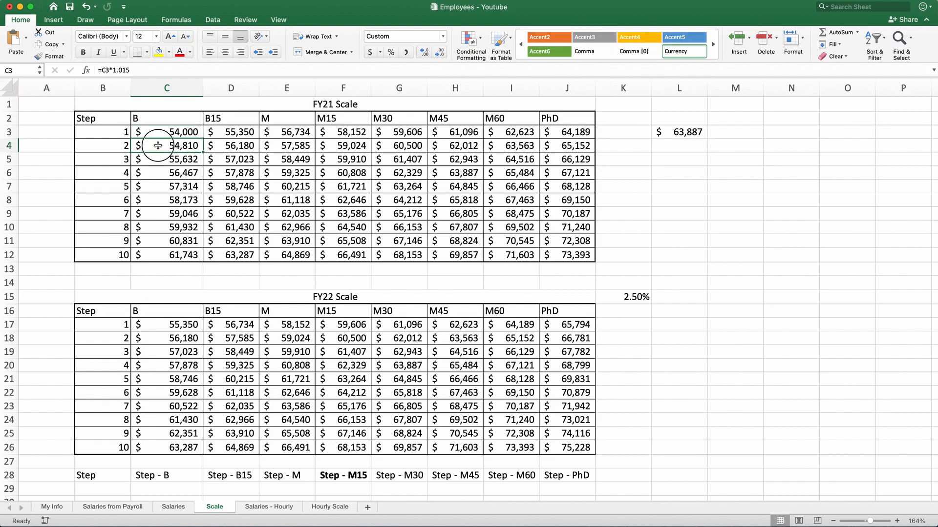
click(157, 158)
click(155, 171)
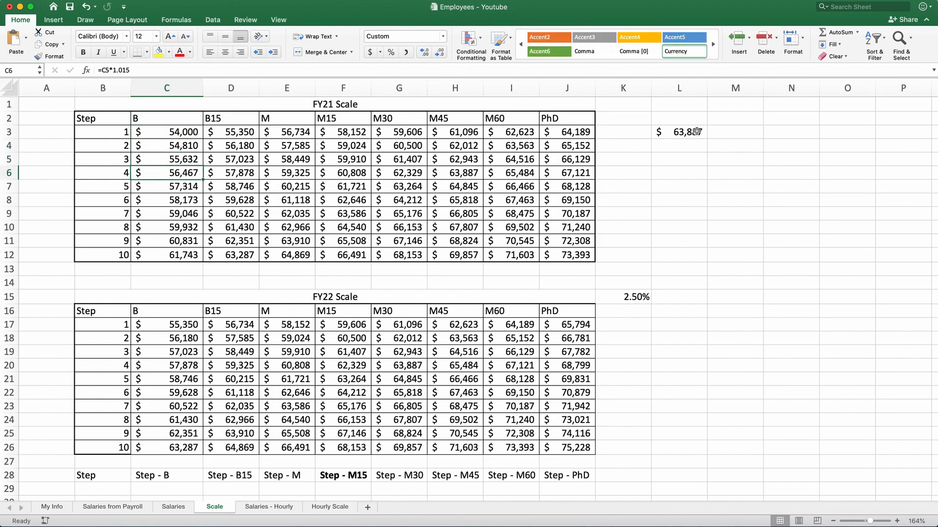
Step: Count the M45 rows from the heading in H2 down to H6, and check the step number in B7
click(447, 119)
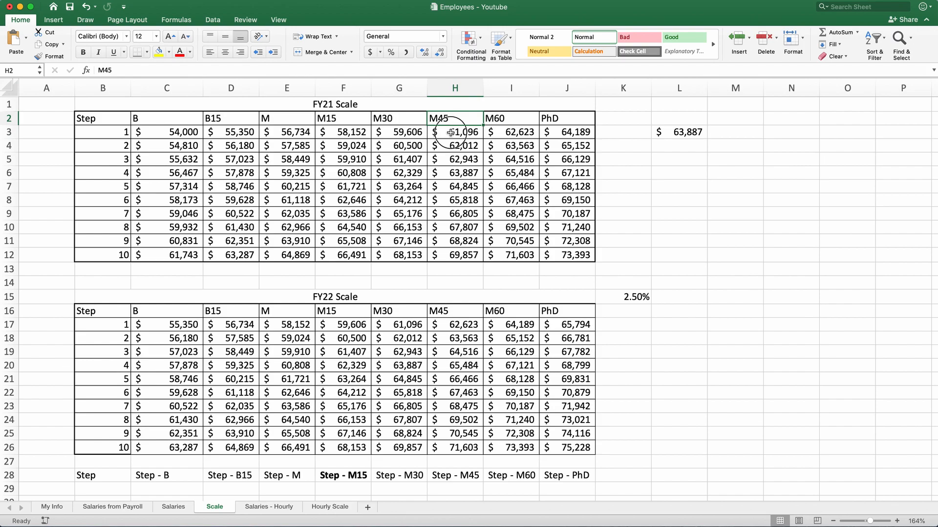
click(450, 133)
click(449, 147)
click(444, 162)
click(442, 173)
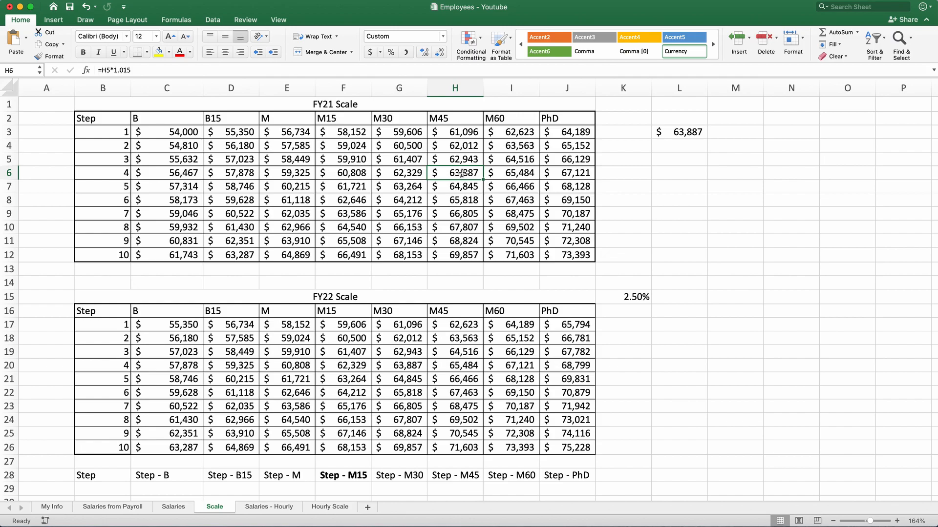
click(102, 187)
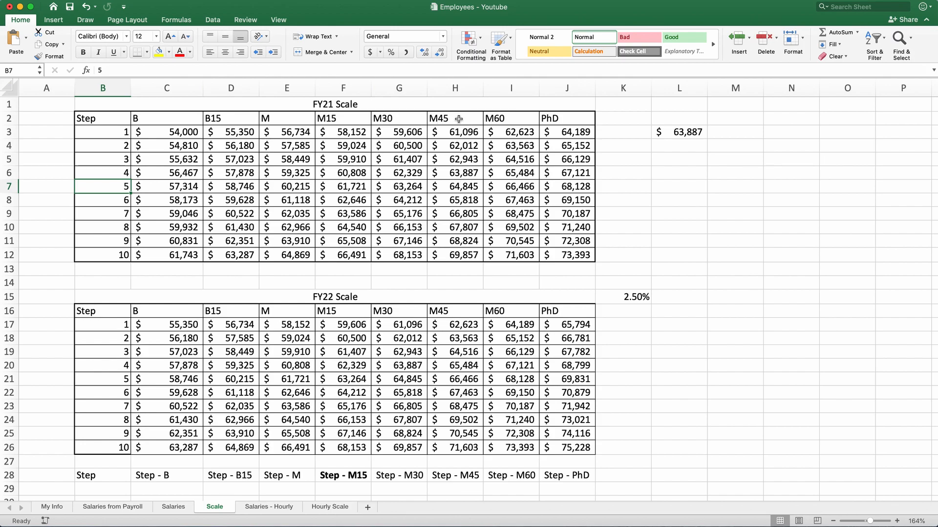
Step: Change the row index in the L3 HLOOKUP formula to B7+1
click(680, 132)
double_click(680, 132)
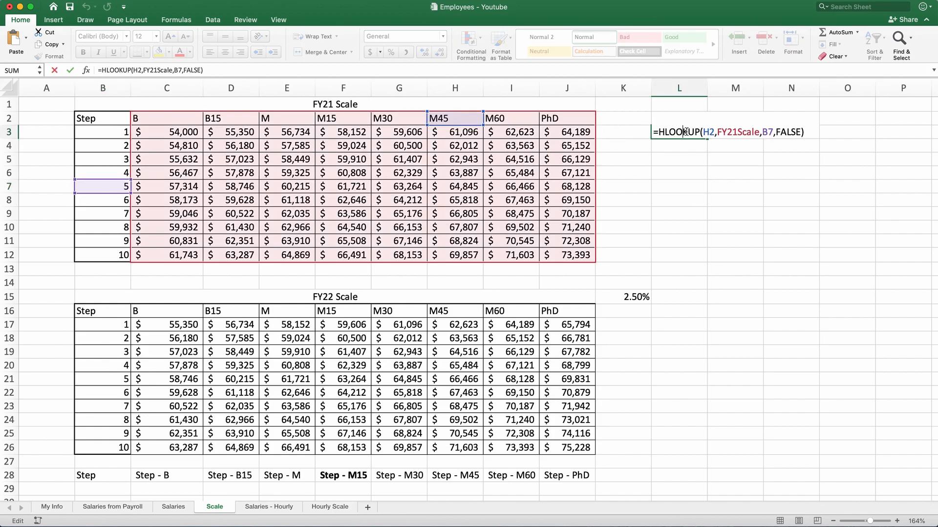
click(774, 132)
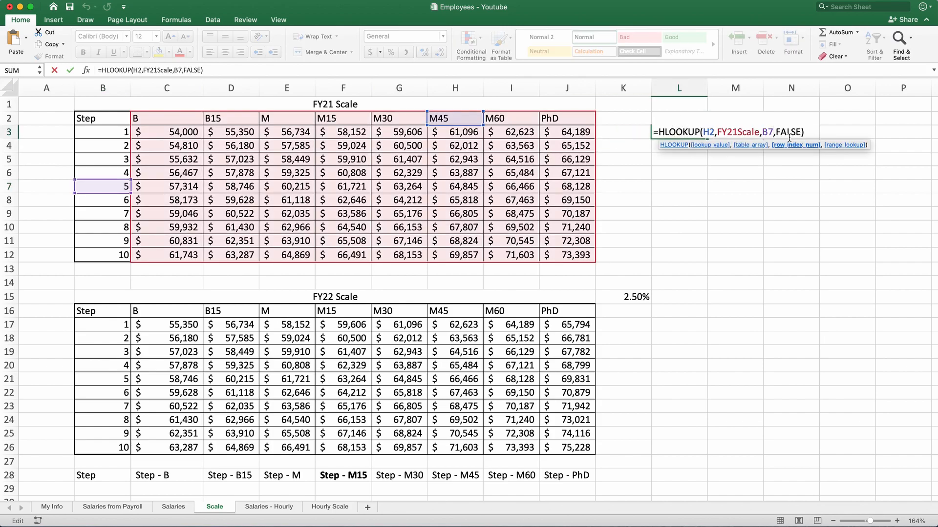
text(+1)
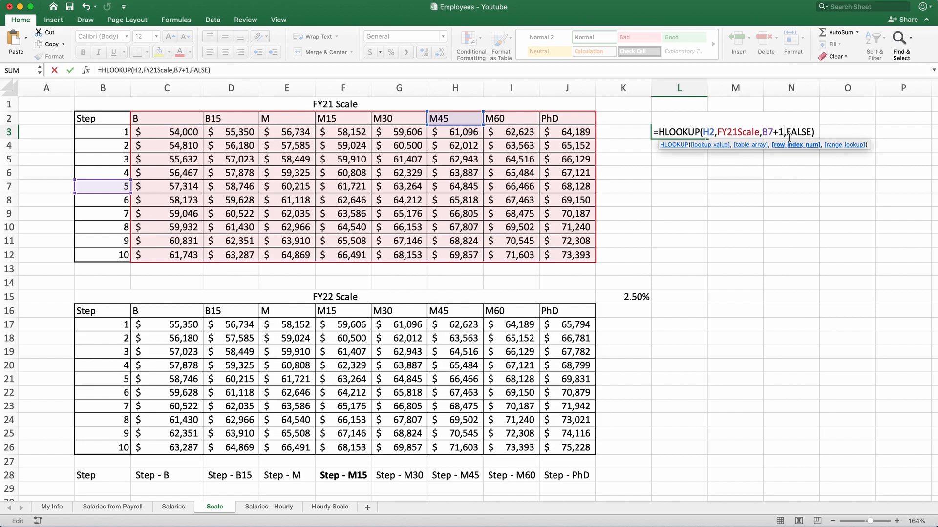
key(Return)
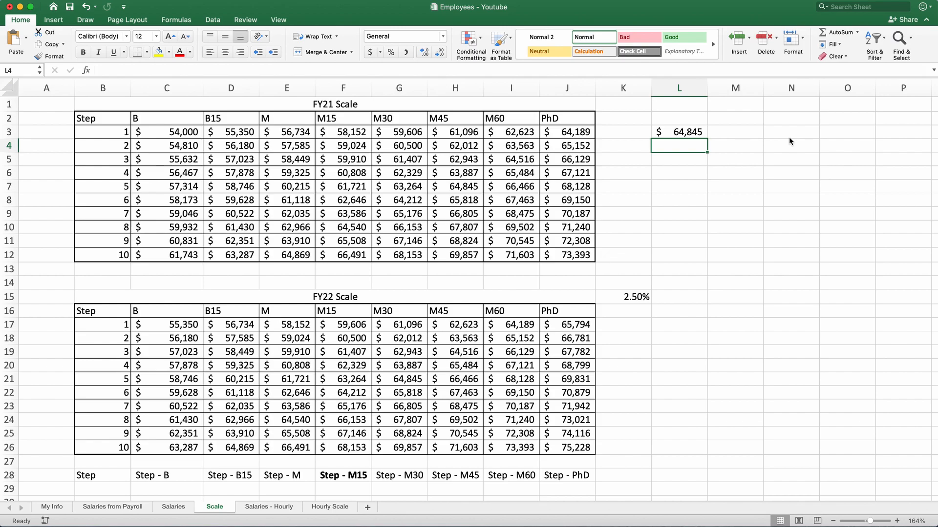
Step: Replace the row index expression in the L3 HLOOKUP formula with the fixed number 6
click(687, 132)
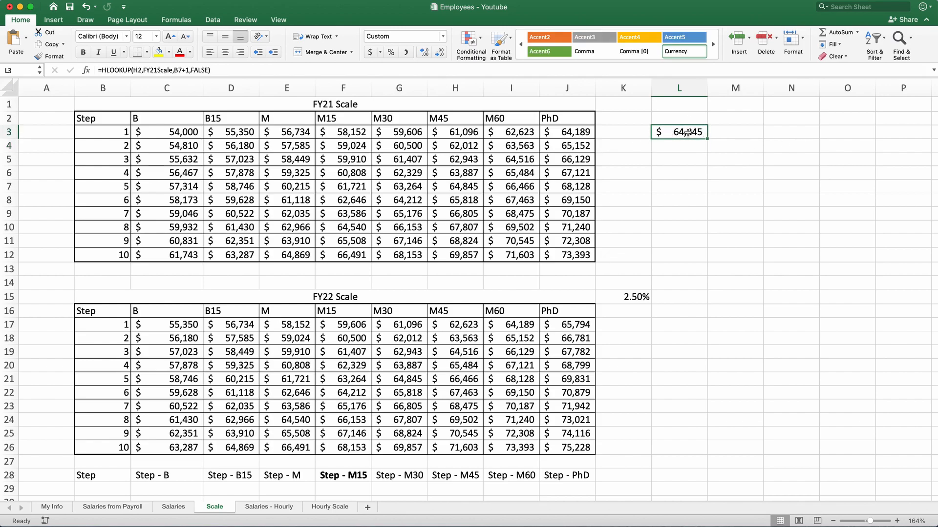
double_click(688, 132)
drag(784, 132, 765, 131)
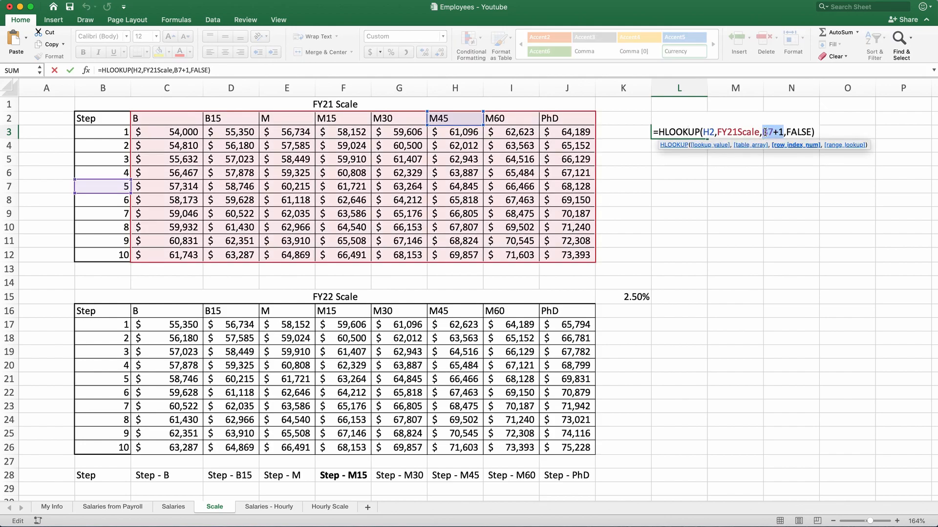
key(BackSpace)
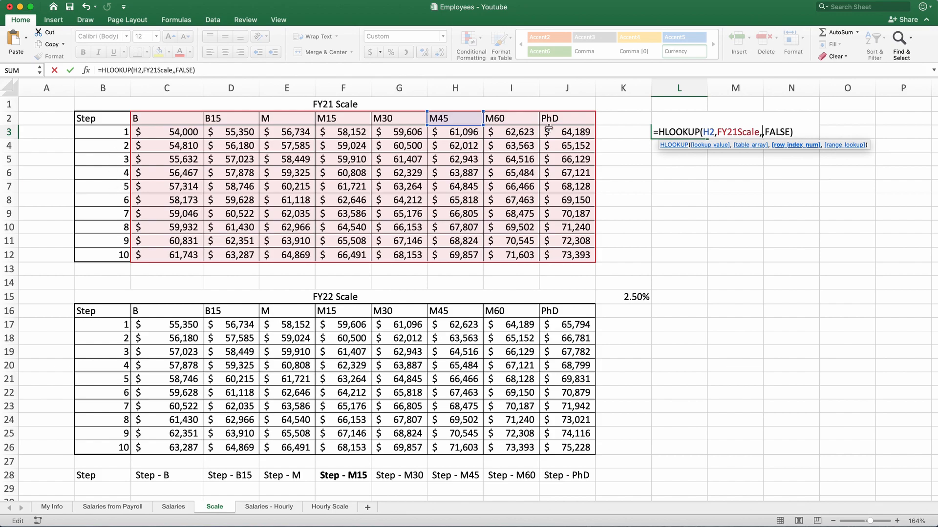
text(6)
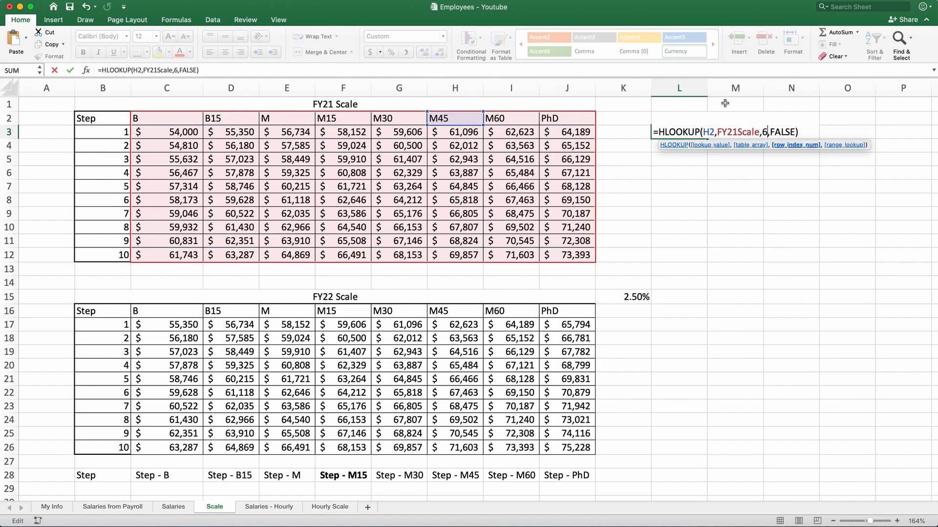
key(Return)
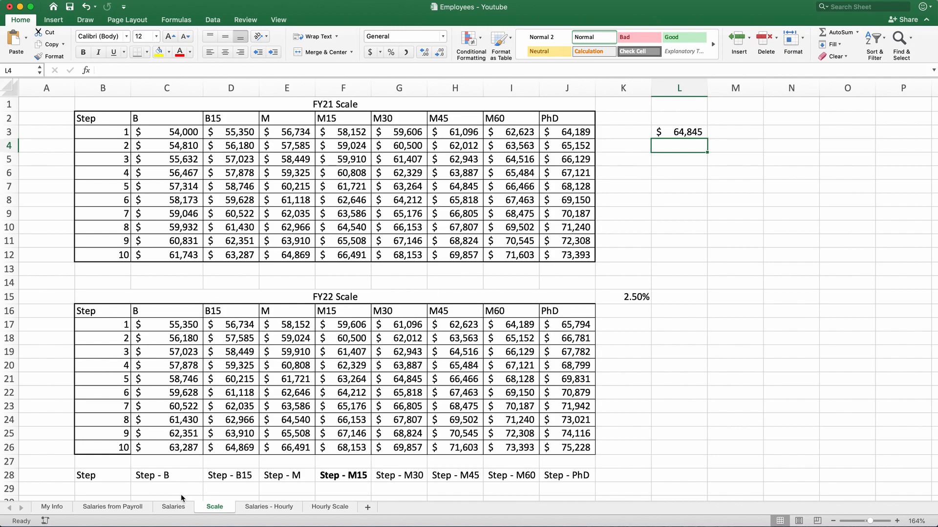
click(173, 507)
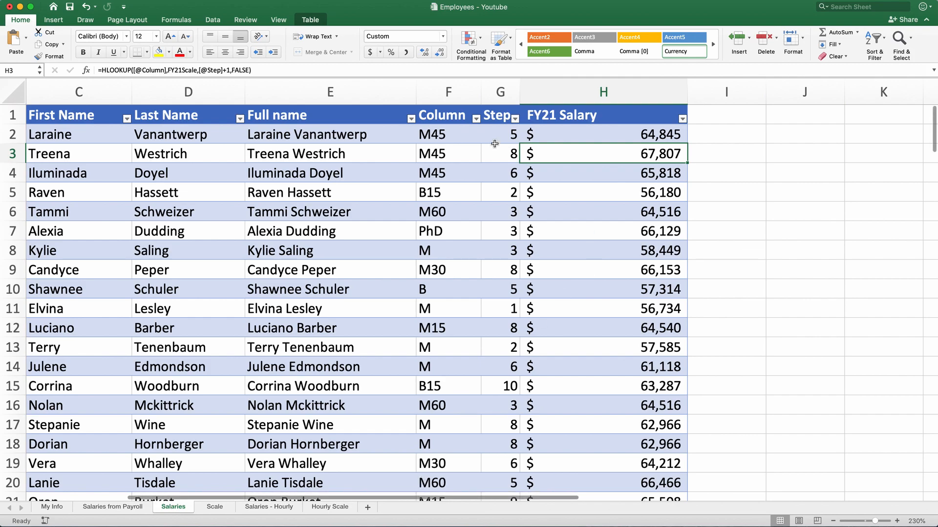
key(Left)
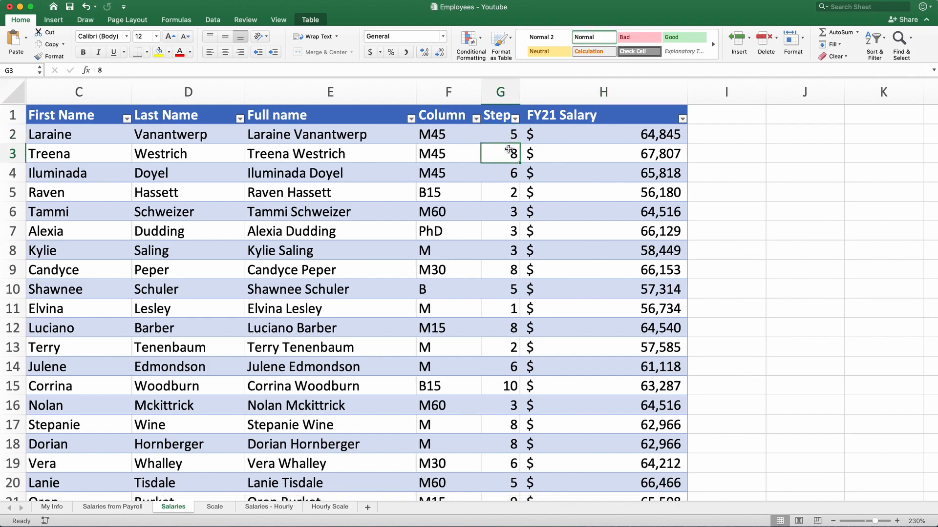
click(505, 166)
click(643, 135)
double_click(642, 135)
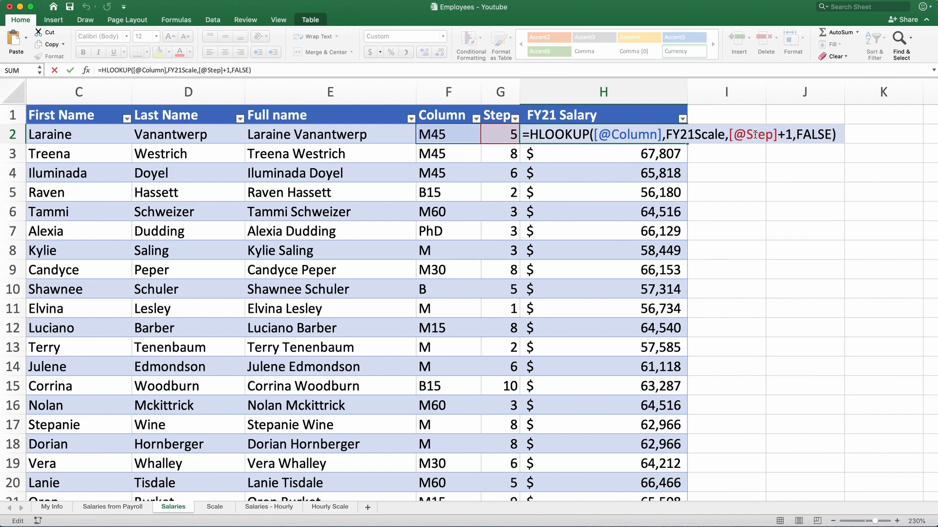
key(Escape)
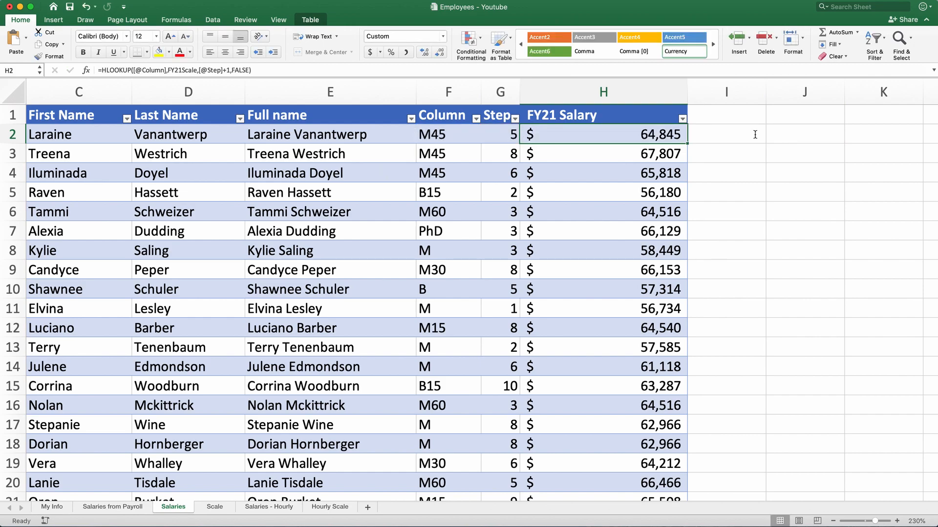